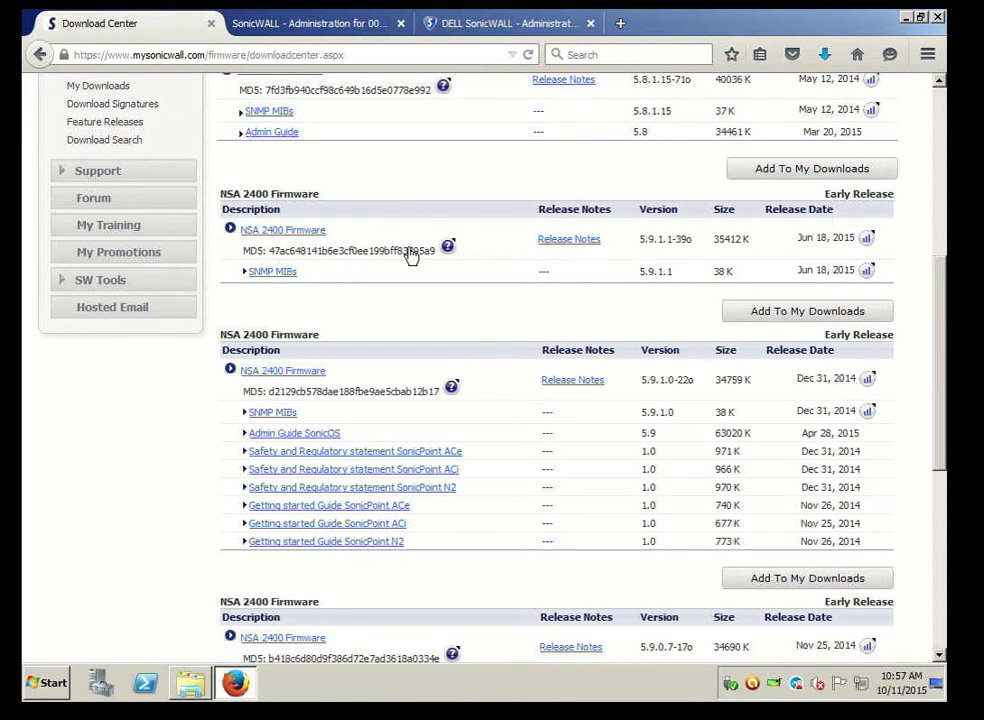
Save the NSA 2400 firmware 5.9.1.1 file sw_nsa-2400__eng_5.9.1.1.sig to disk
click(284, 236)
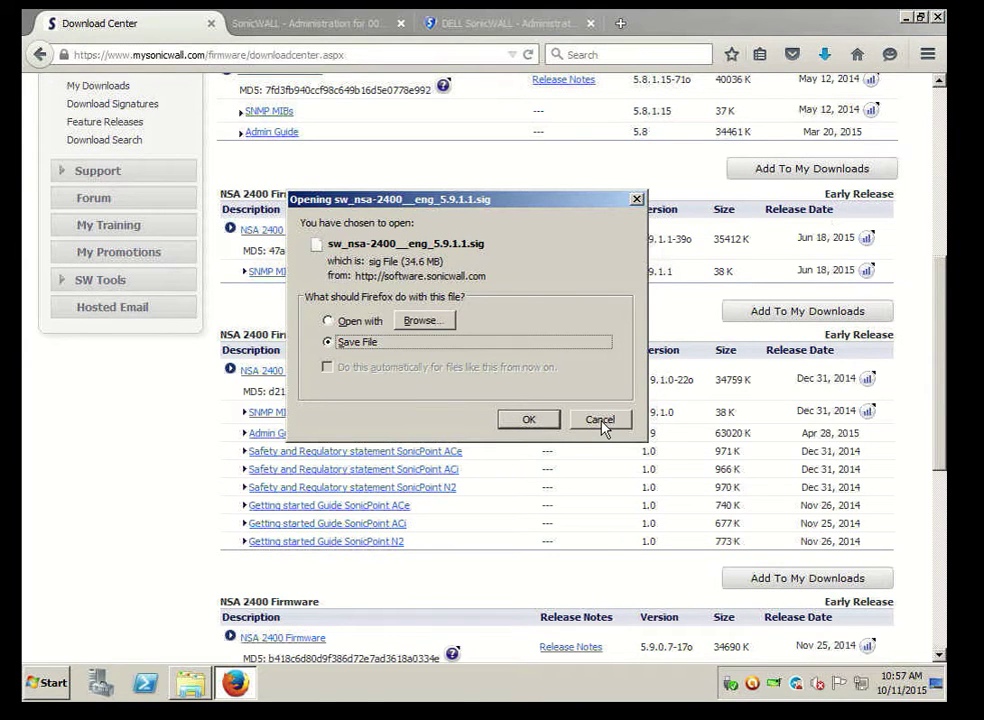
click(548, 424)
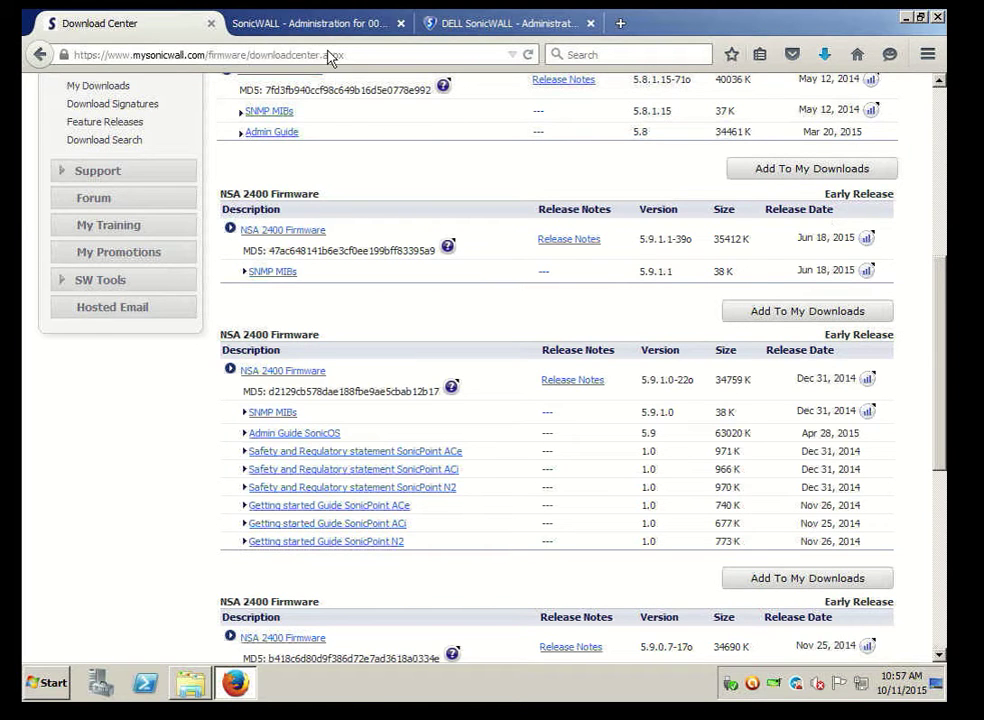
On the first firewall, choose sw_nsa-2400__eng_5.9.1.1.sig from Downloads as the new firmware to upload
click(253, 24)
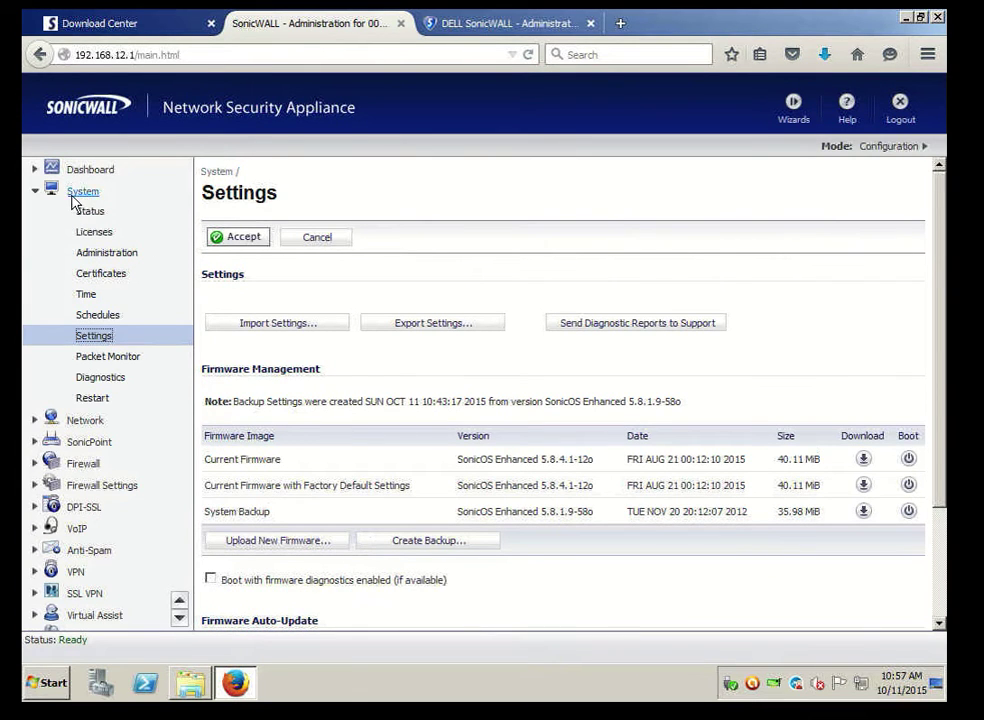
click(100, 335)
click(280, 541)
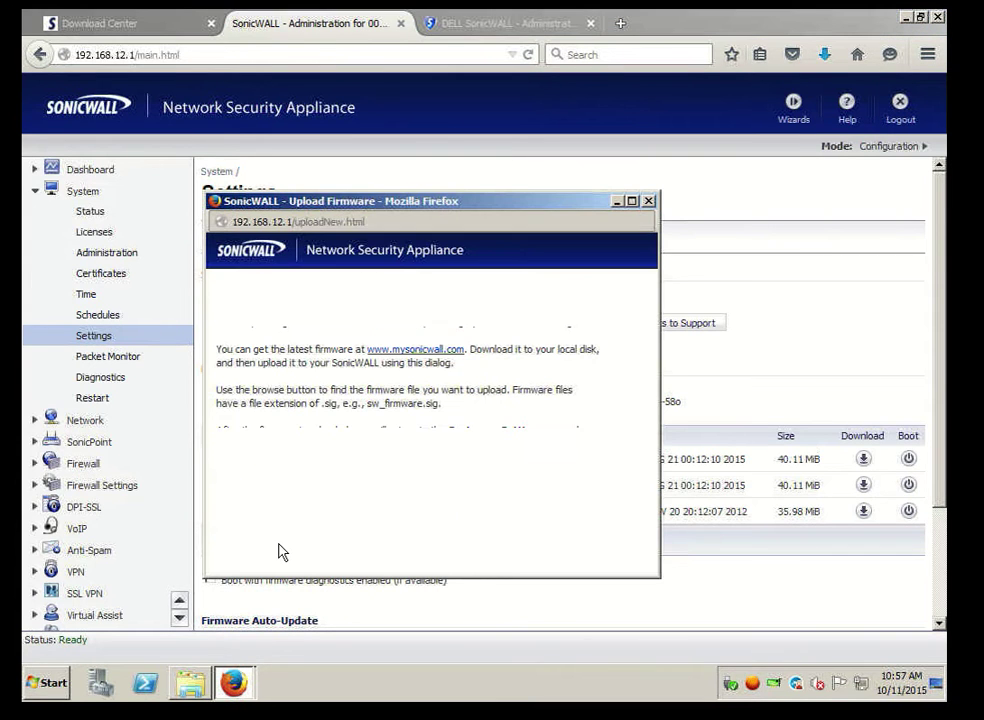
click(340, 490)
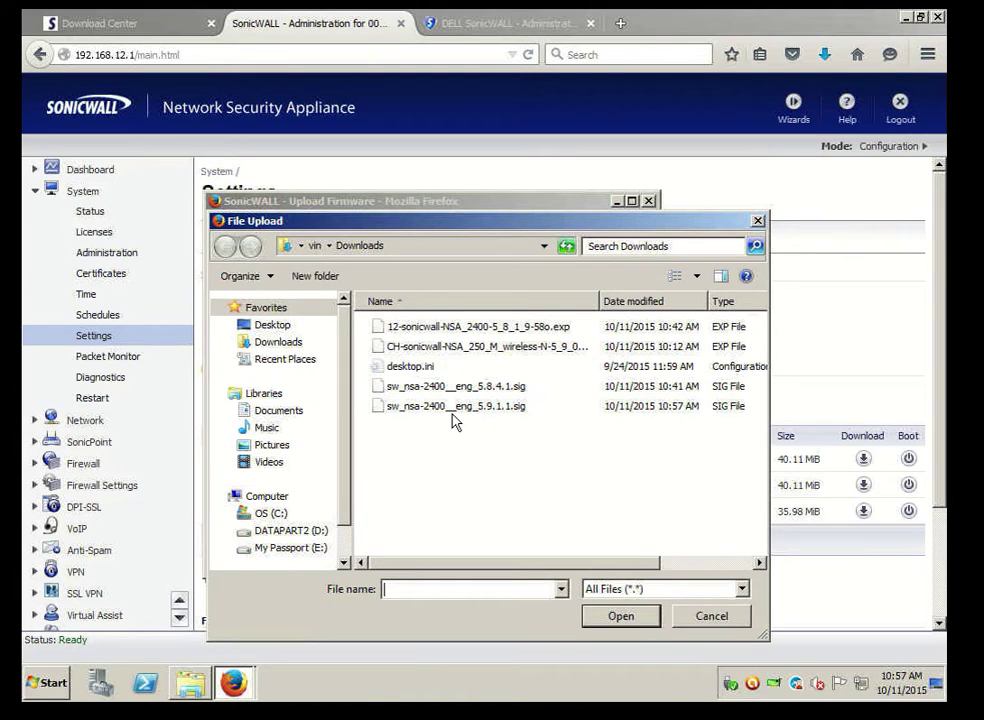
click(478, 407)
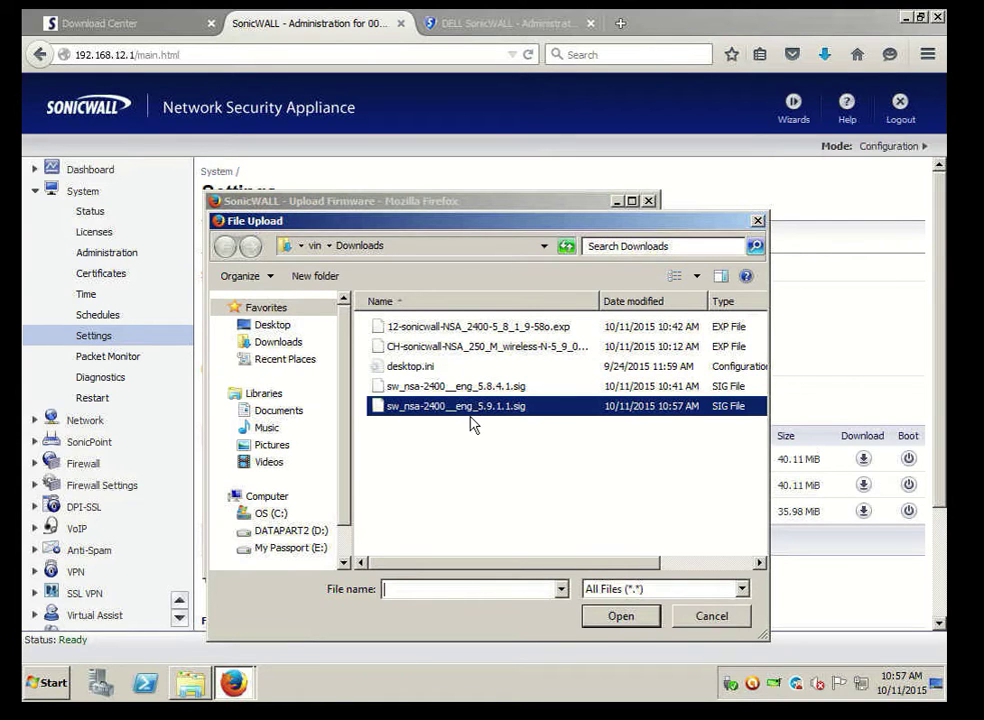
click(615, 617)
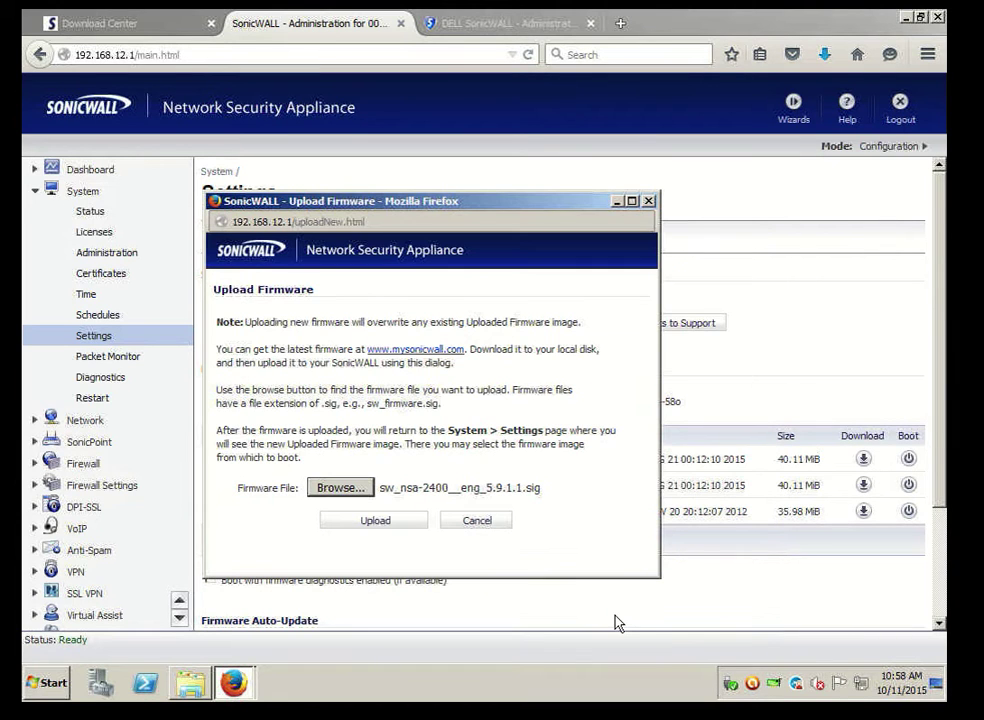
Upload the 5.9.1.1 firmware to the first firewall and wait while it transfers
click(383, 522)
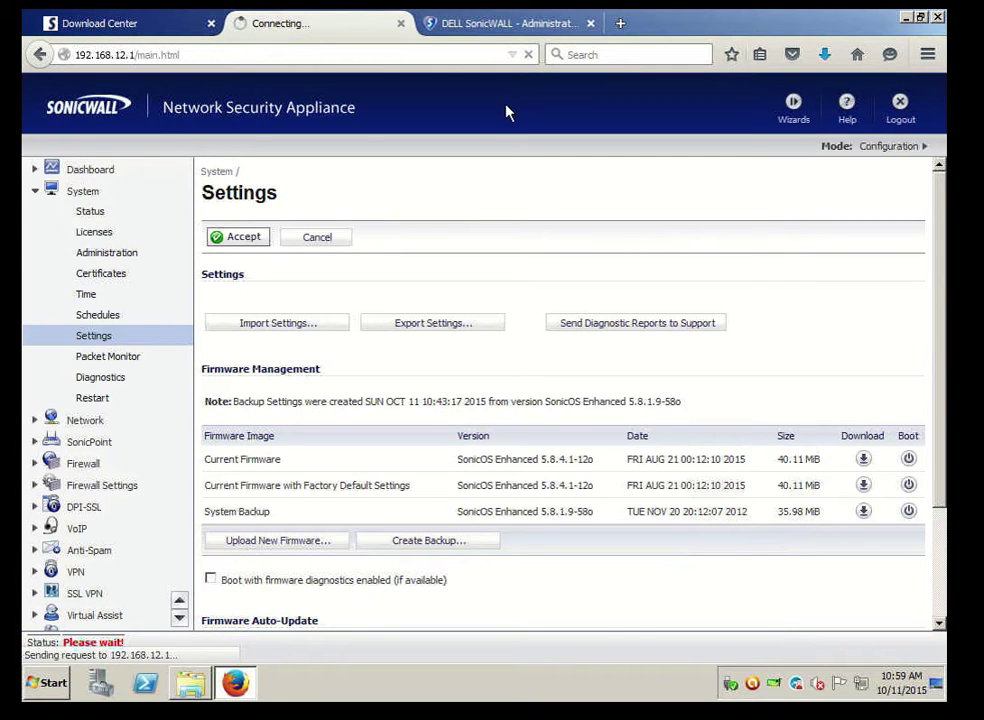
Create a new system backup on the second firewall, replacing the existing one, then return to the first
click(480, 24)
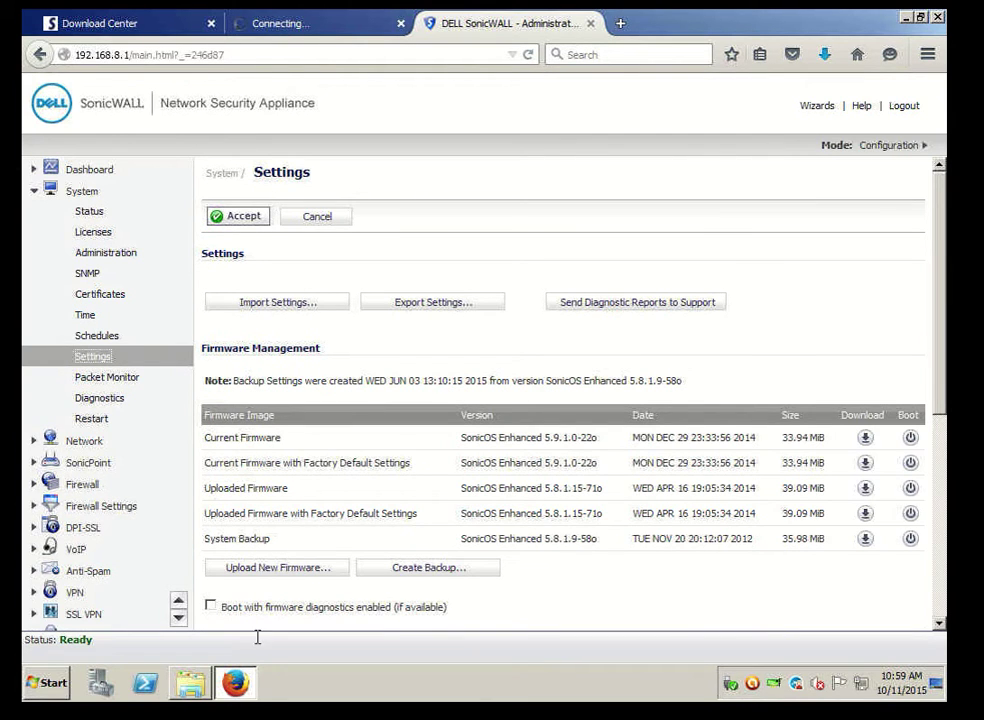
click(420, 568)
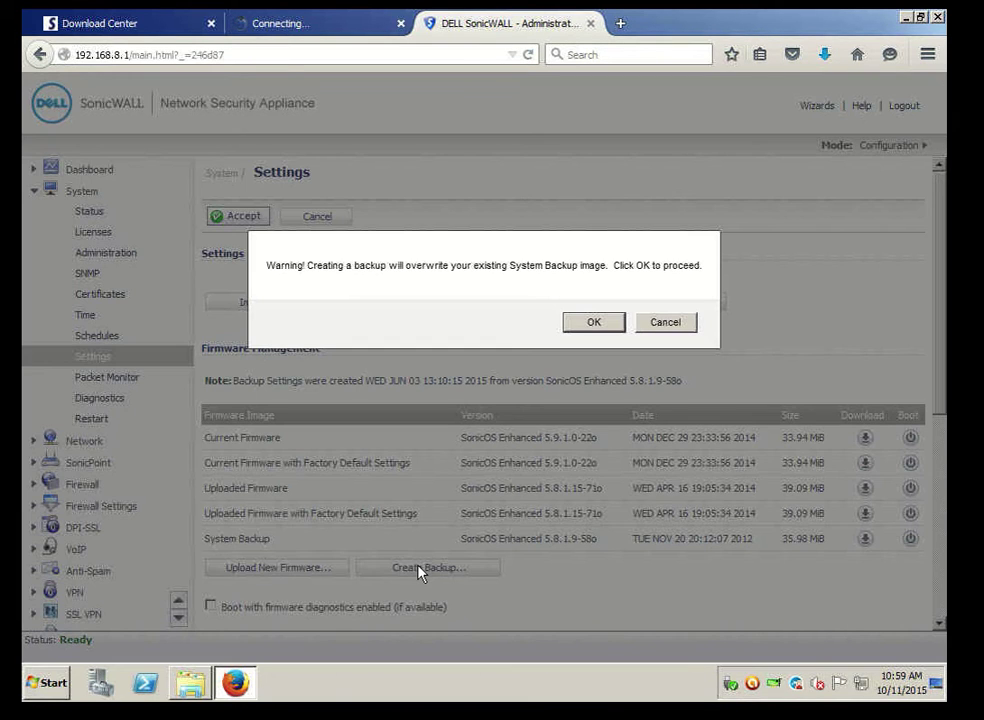
click(594, 324)
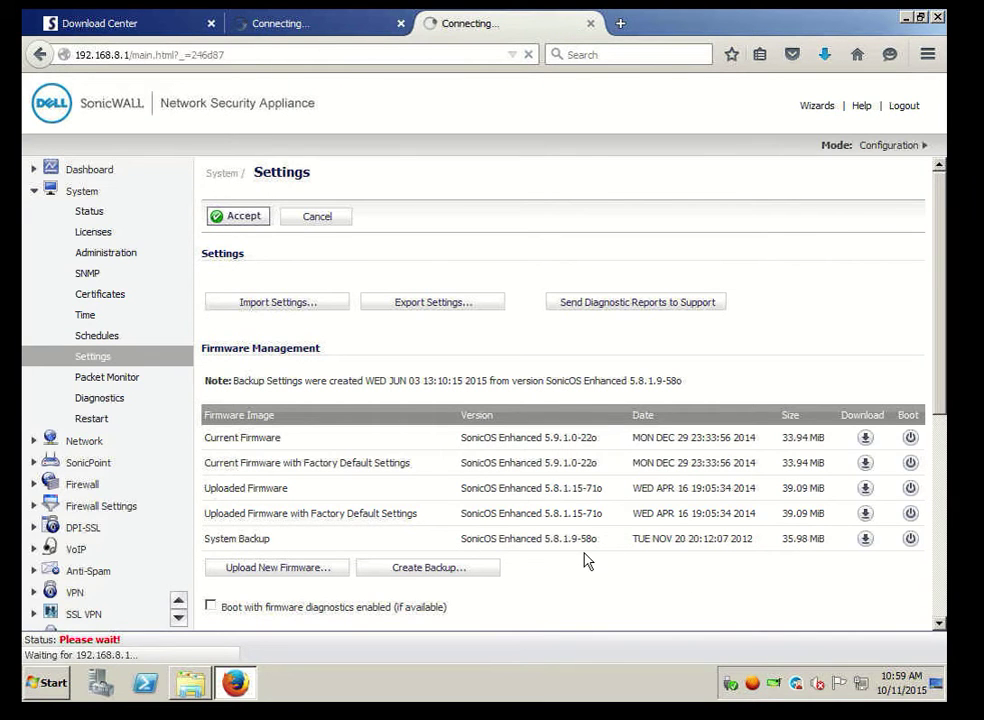
click(324, 33)
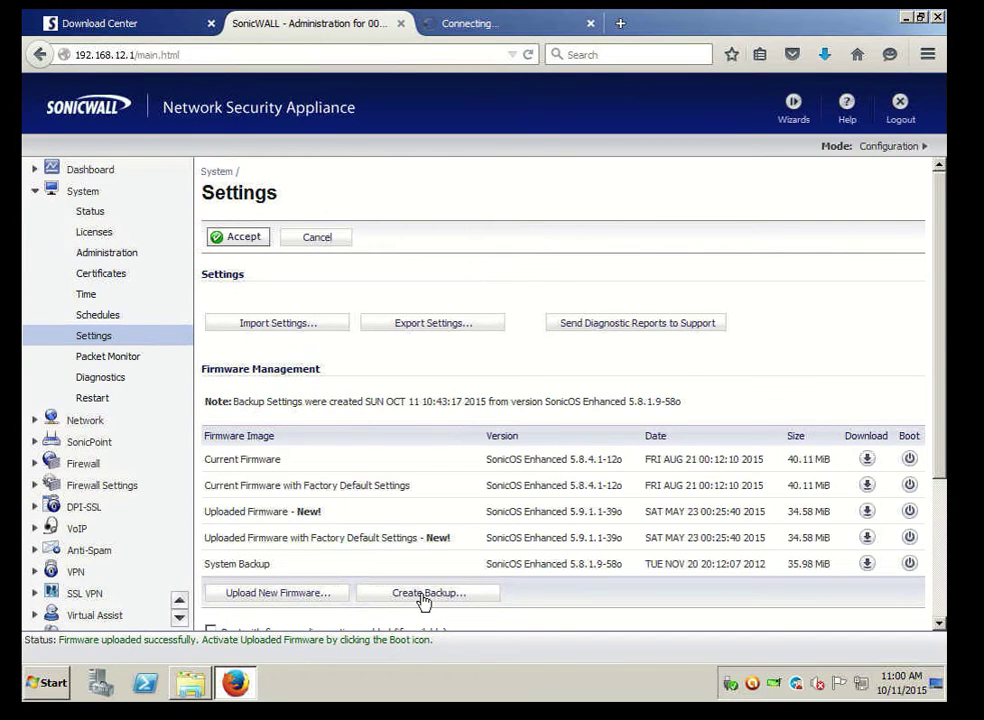
Export the first firewall's settings, saving sonicwall-NSA_2400-5_8_4_1-12o.exp to disk
click(440, 323)
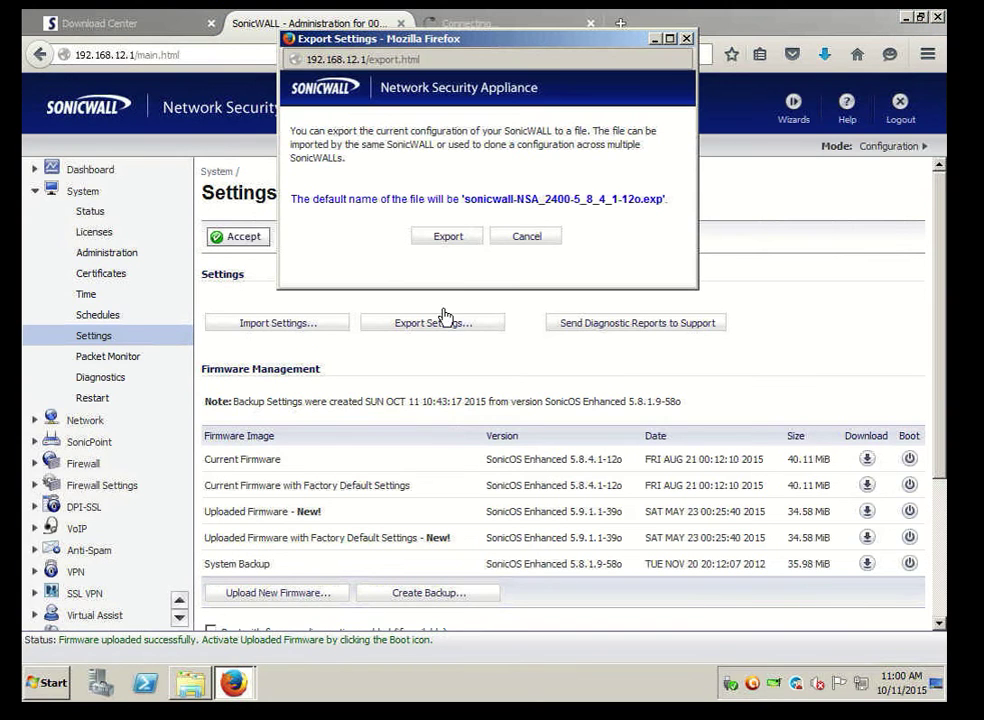
click(446, 246)
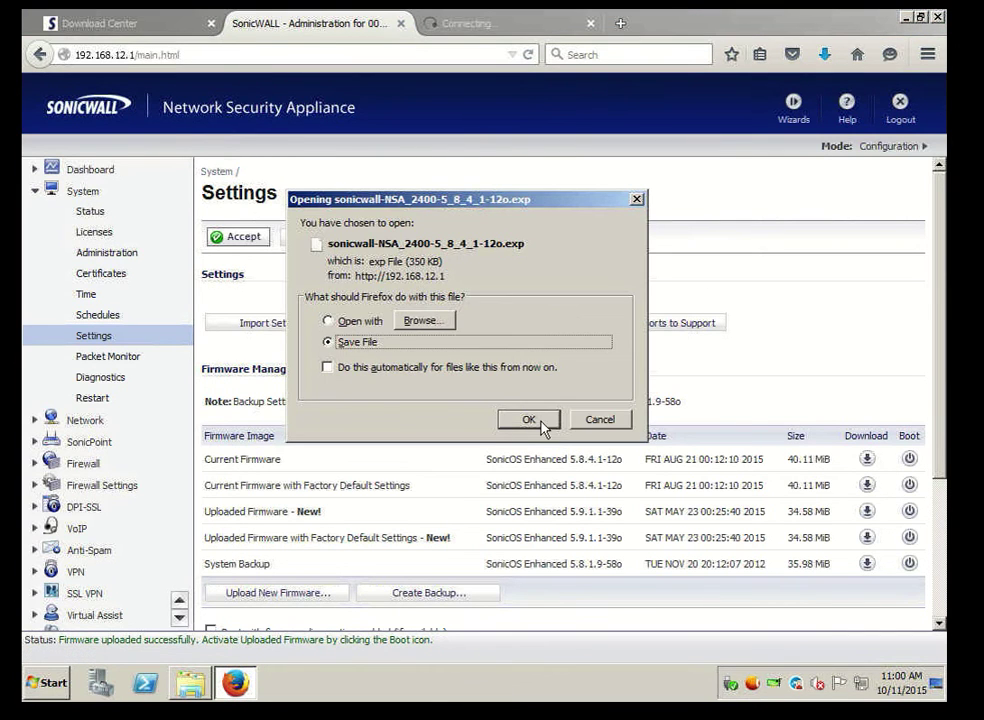
click(532, 420)
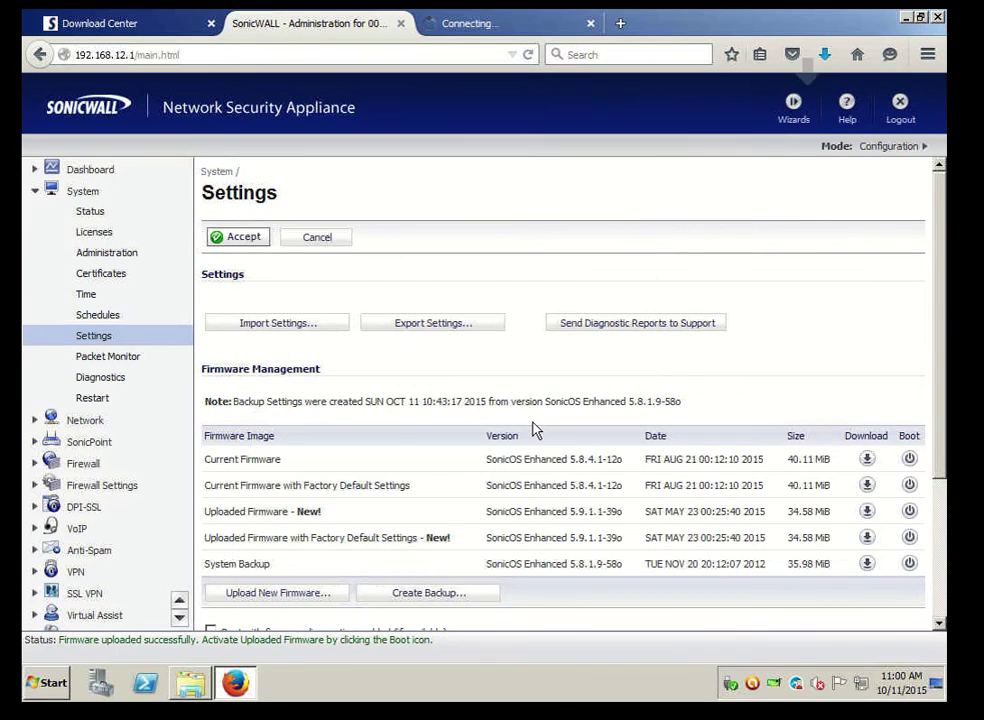
click(825, 57)
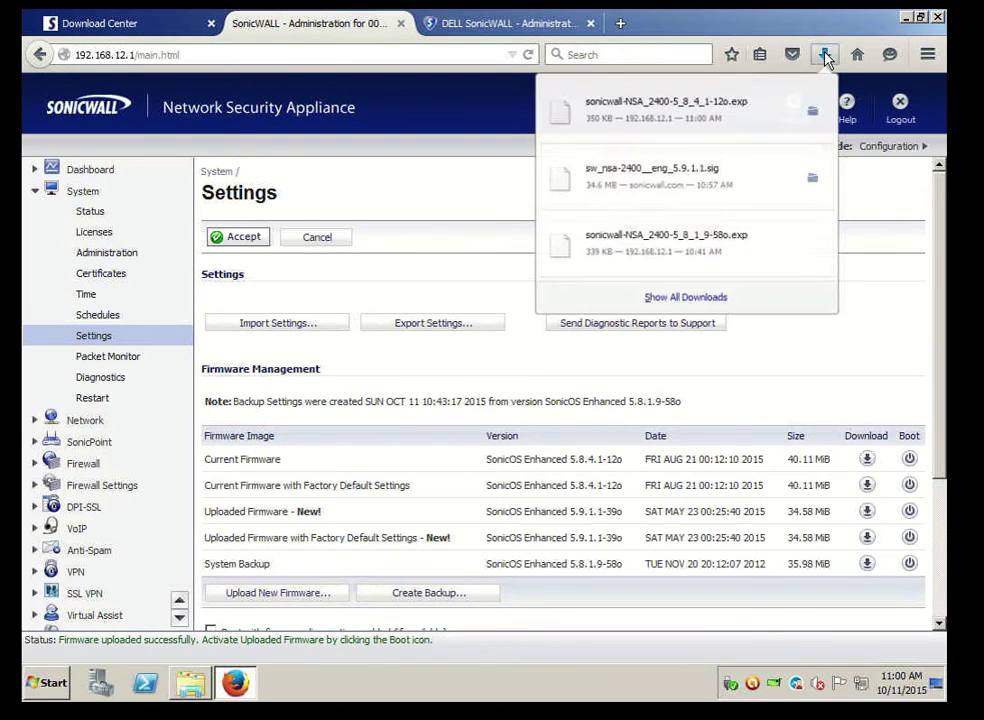
Rename the exported file to 12-sonicwall-NSA_2400-5_8_4_1-12o.exp and close the Downloads folder
click(812, 118)
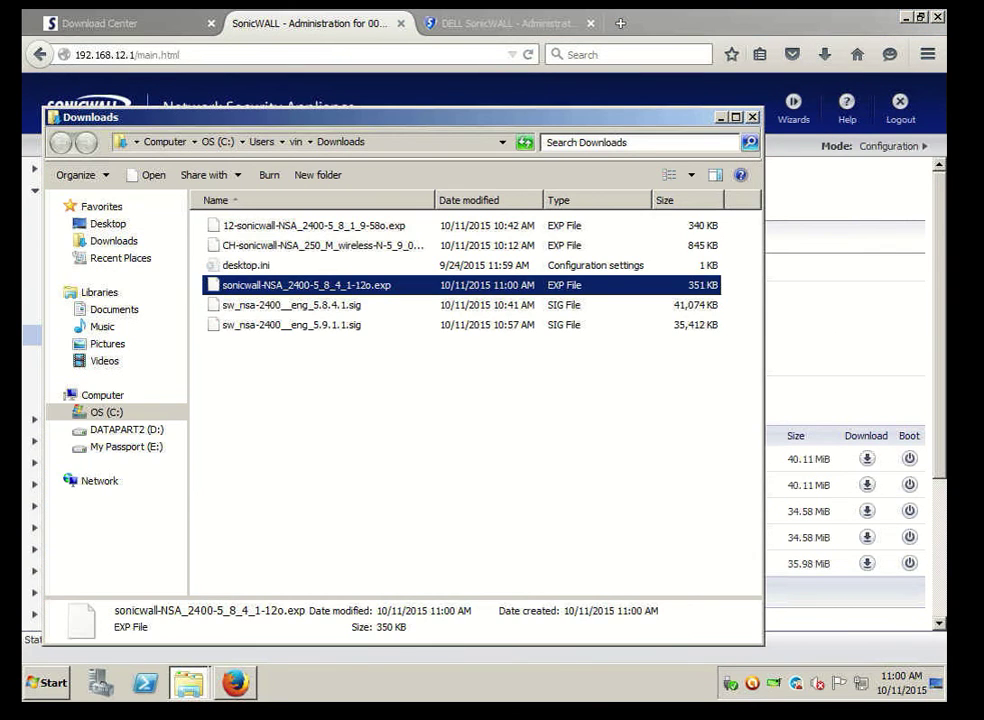
right_click(227, 286)
click(260, 480)
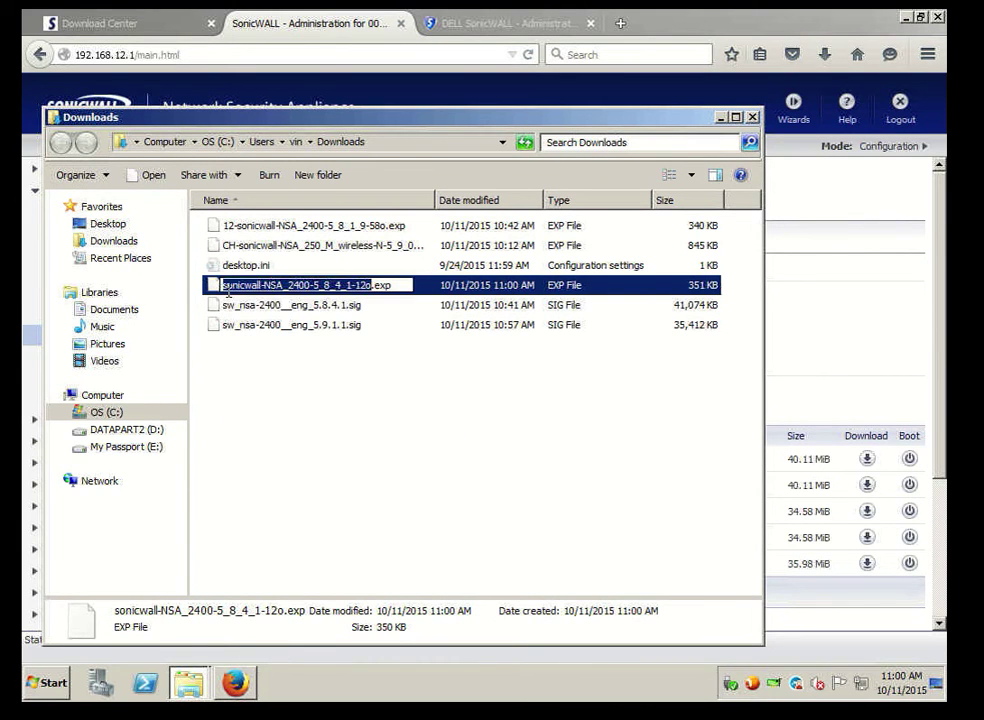
click(224, 286)
text(12-)
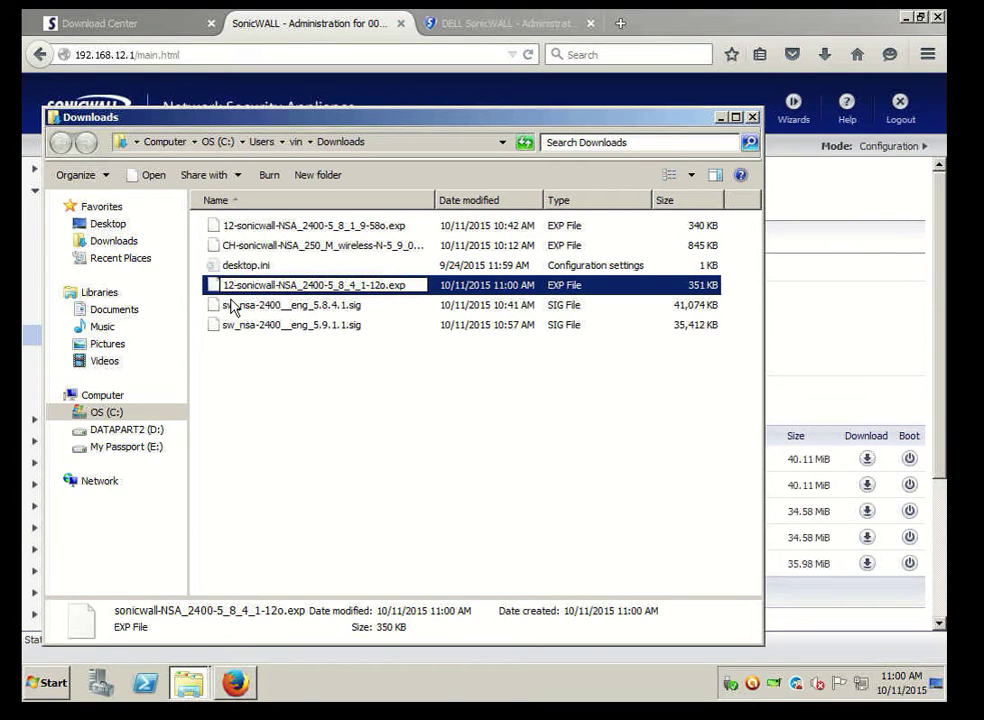
click(314, 397)
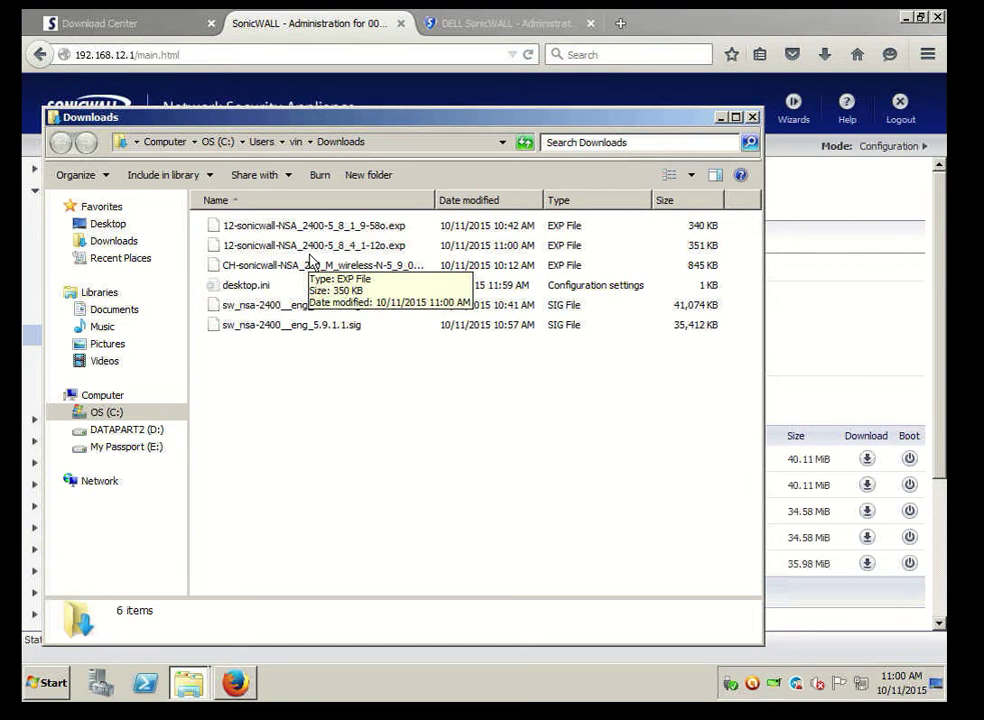
click(754, 118)
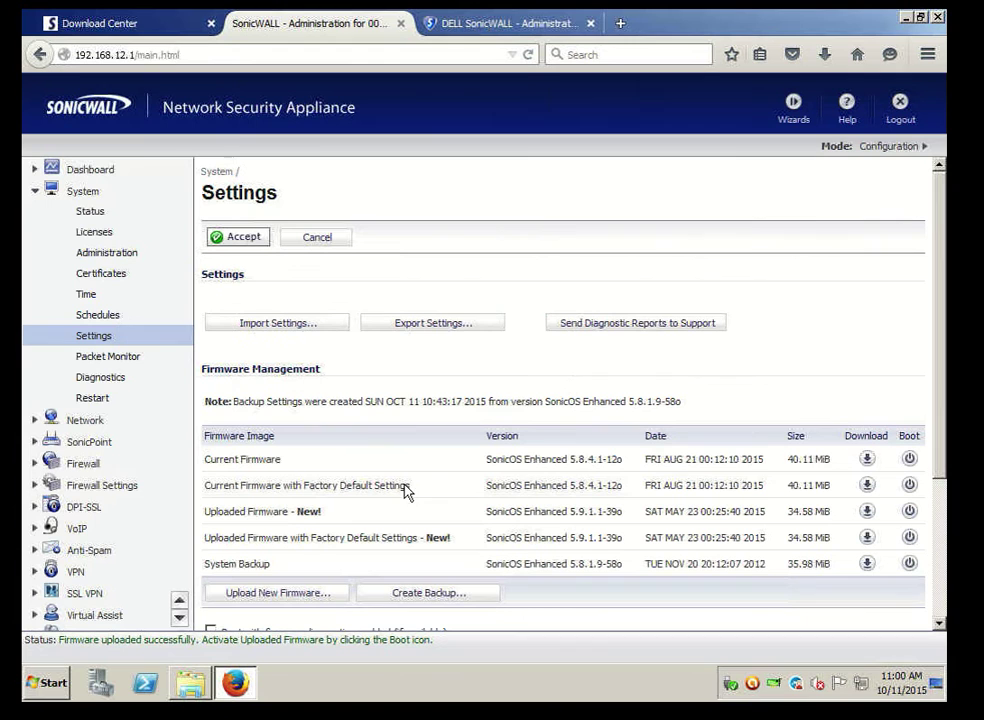
Back up the first firewall's system, replacing the old backup, then view the second firewall's Settings
click(419, 594)
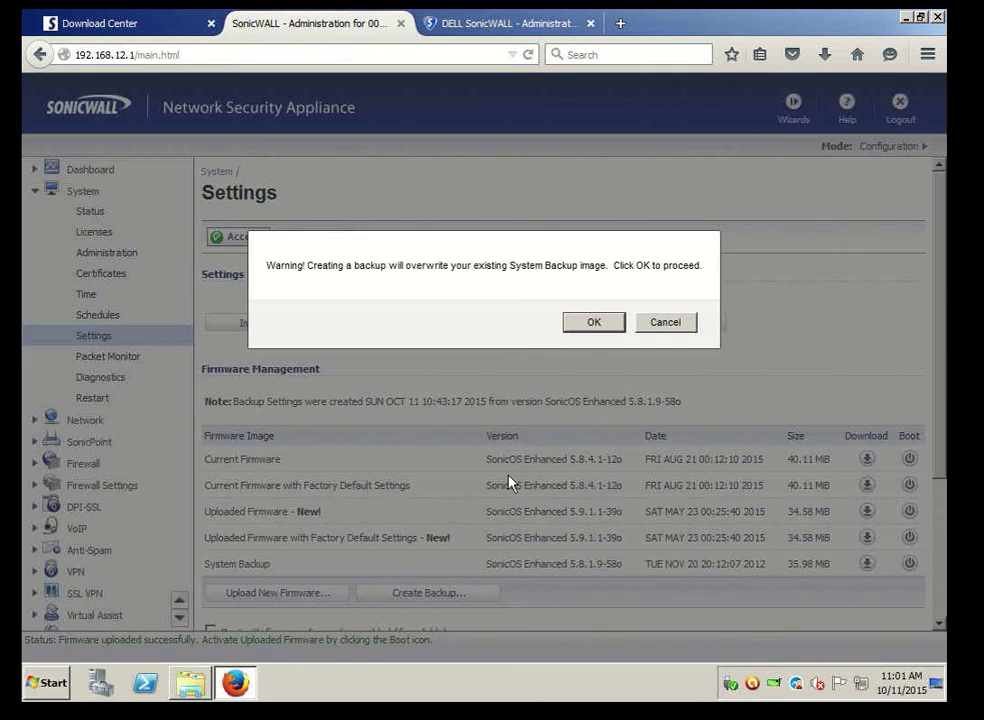
click(592, 324)
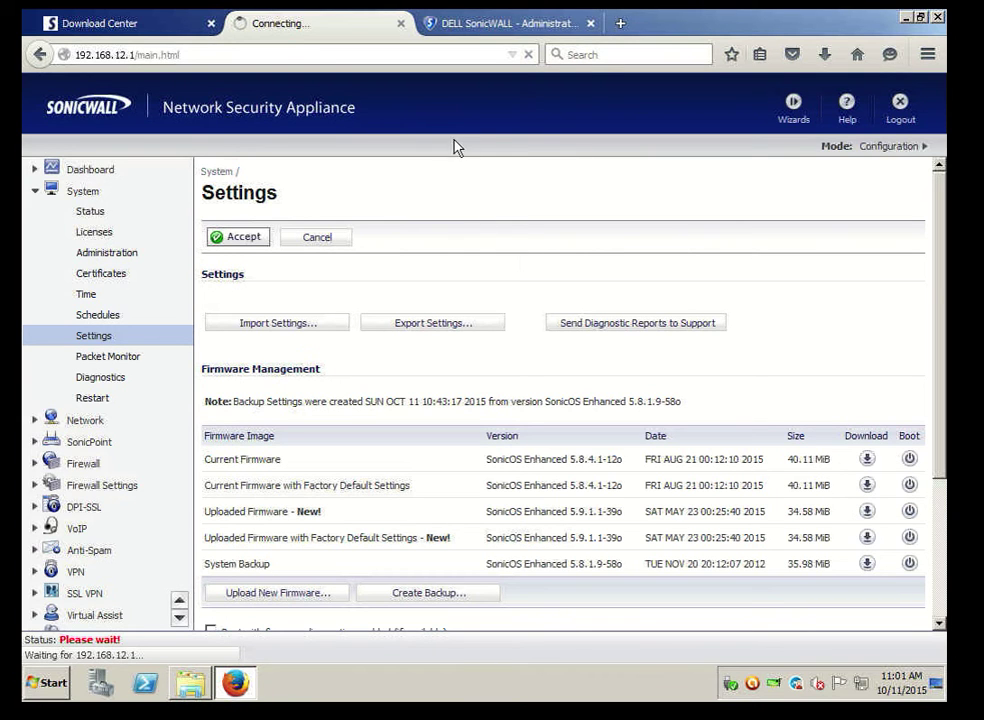
click(538, 25)
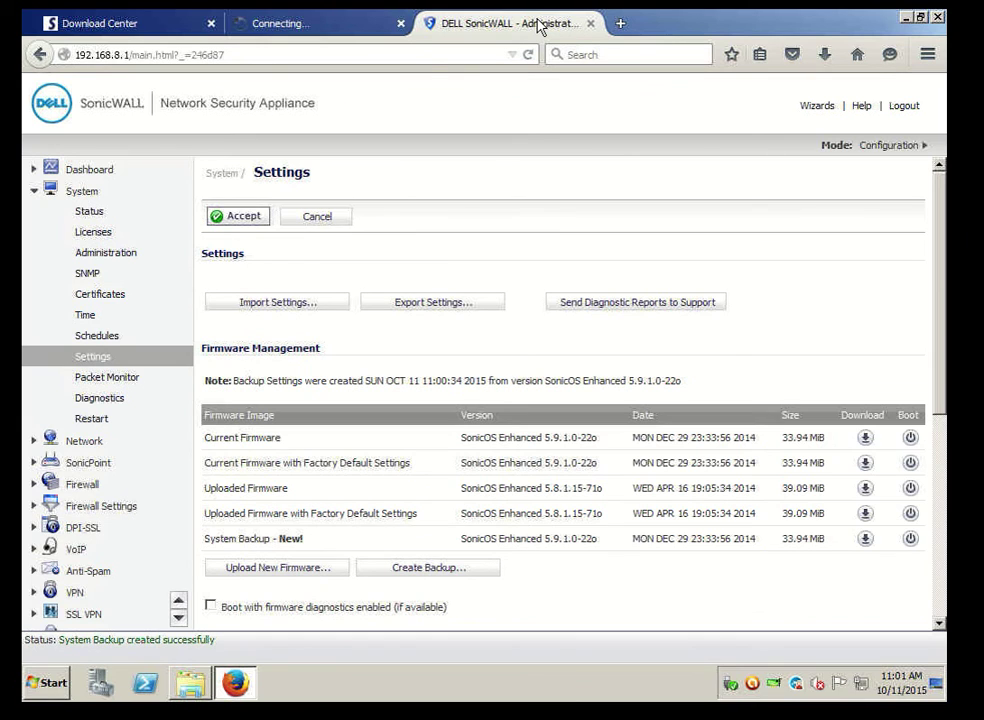
click(270, 572)
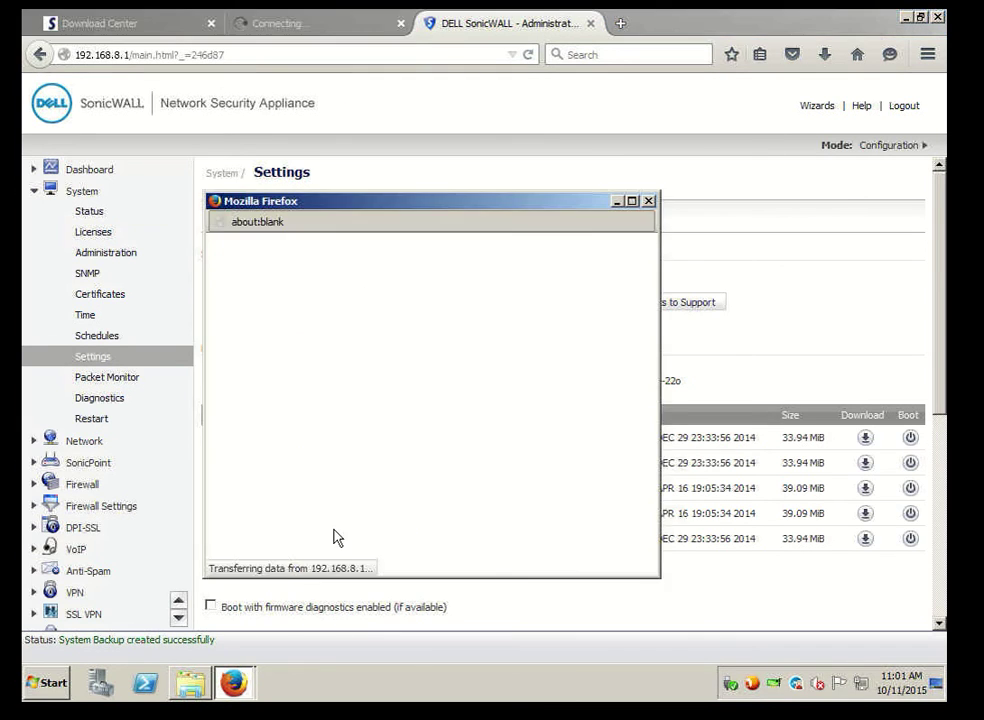
click(340, 498)
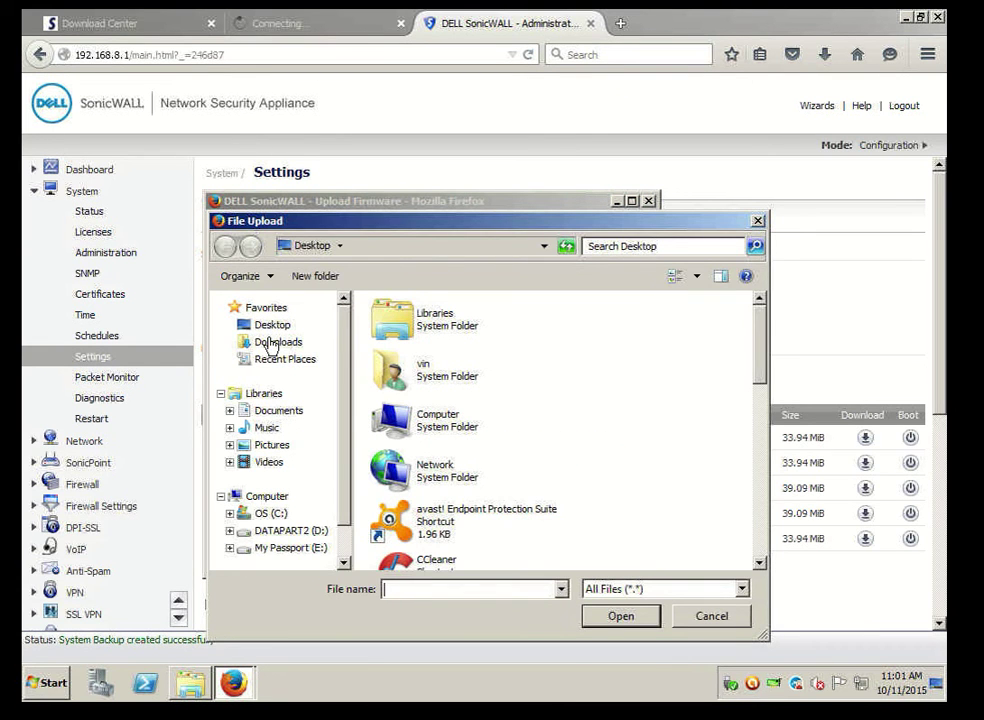
click(277, 342)
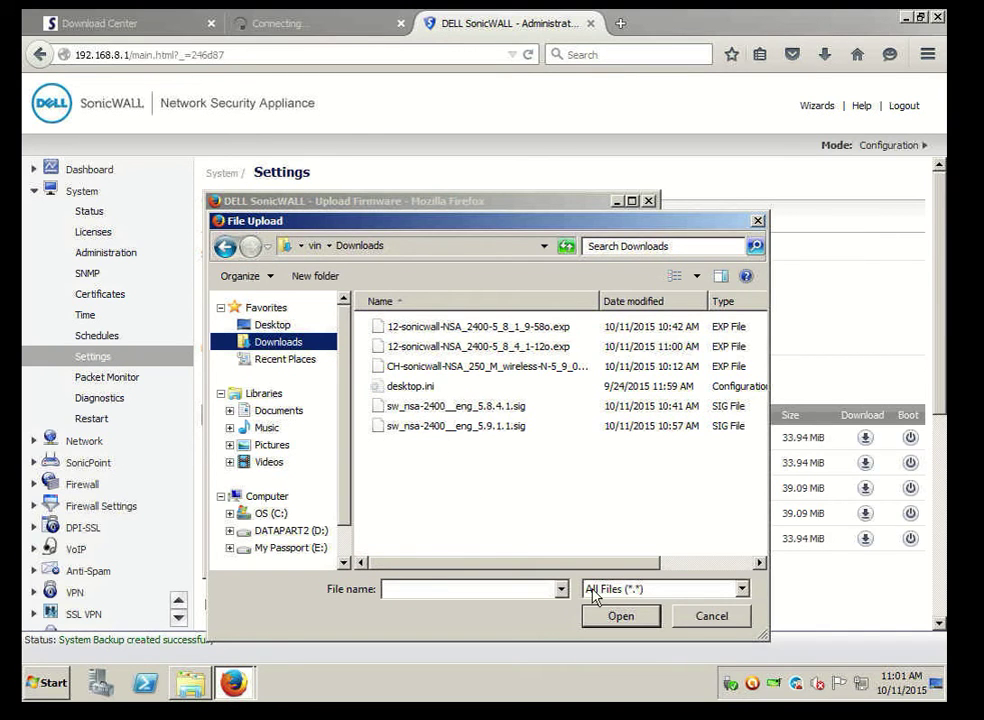
click(689, 617)
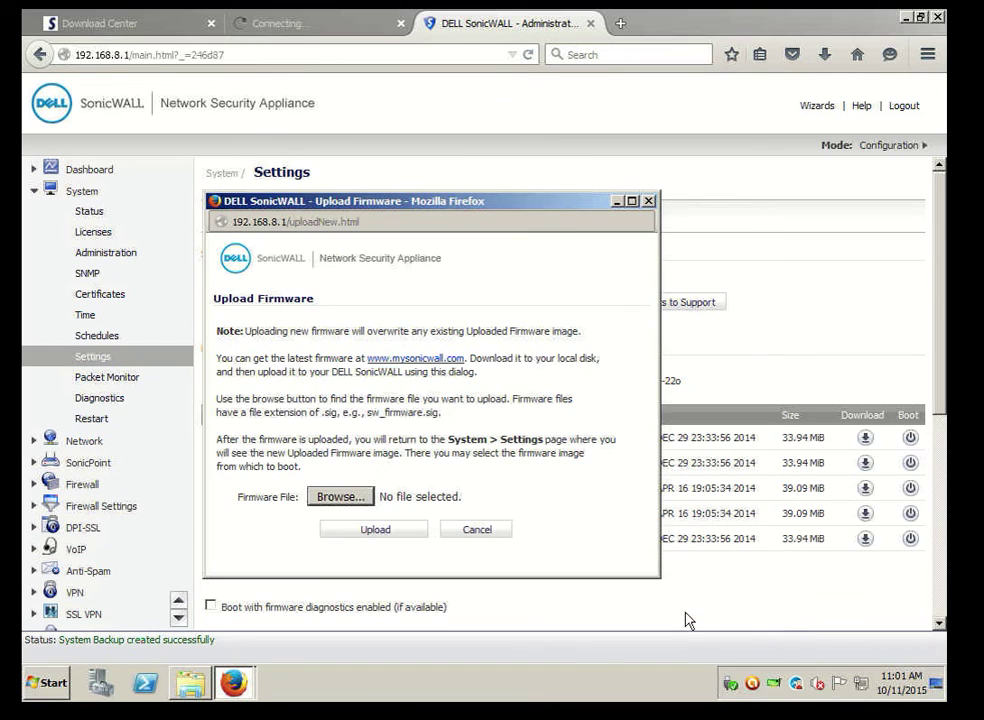
click(488, 530)
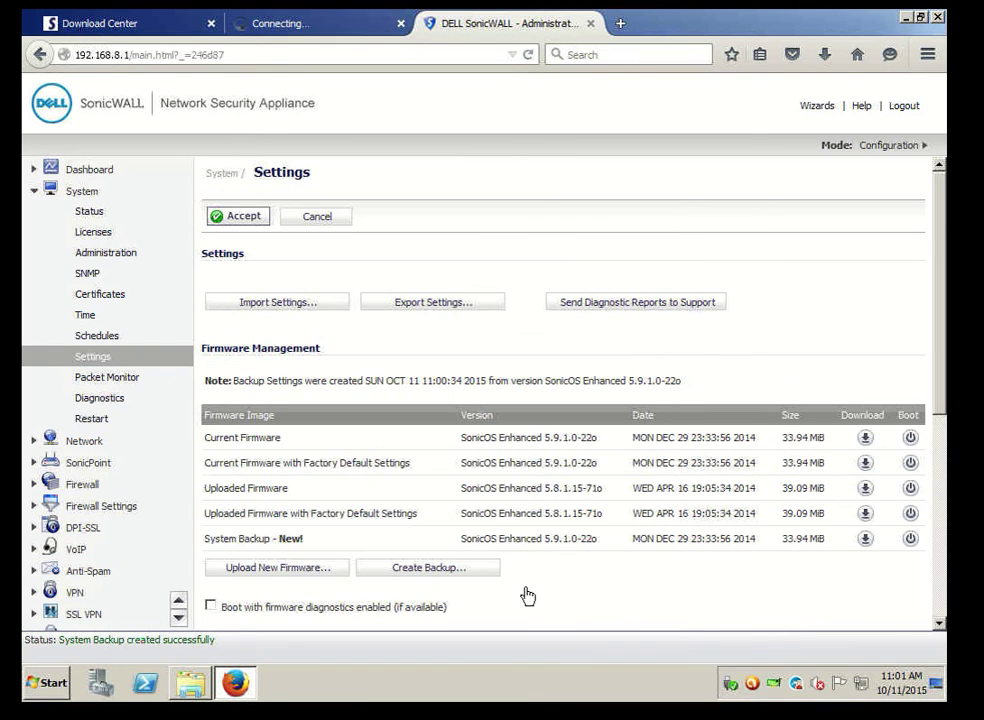
Export the second firewall's settings to sonicwall-NSA_2400-5_9_1_0-22o.exp and show all downloads
click(428, 304)
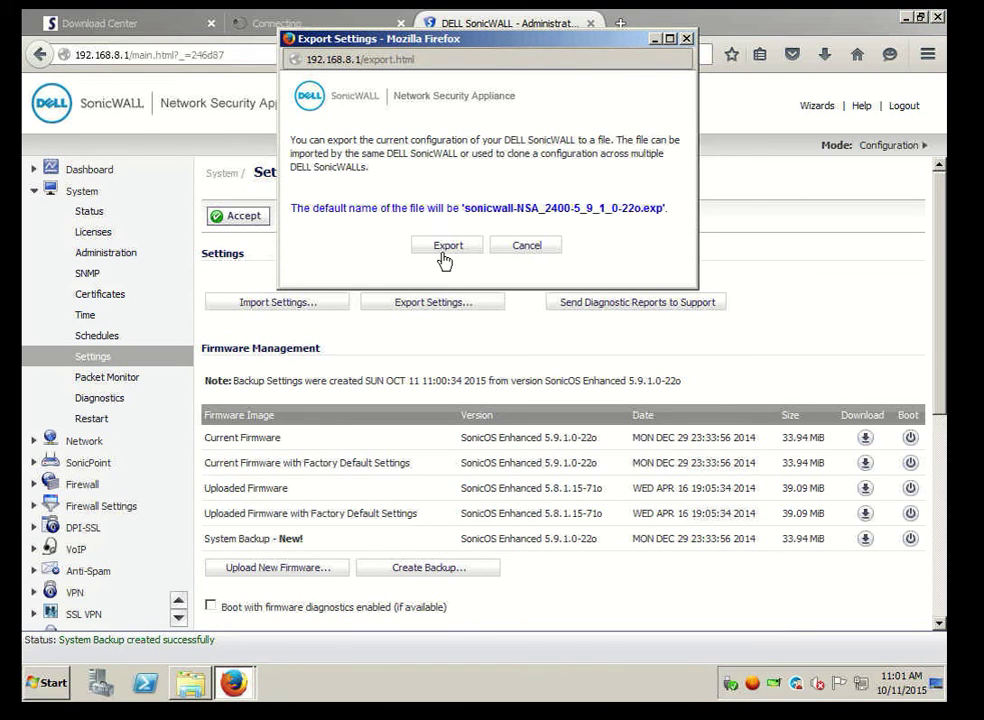
click(441, 250)
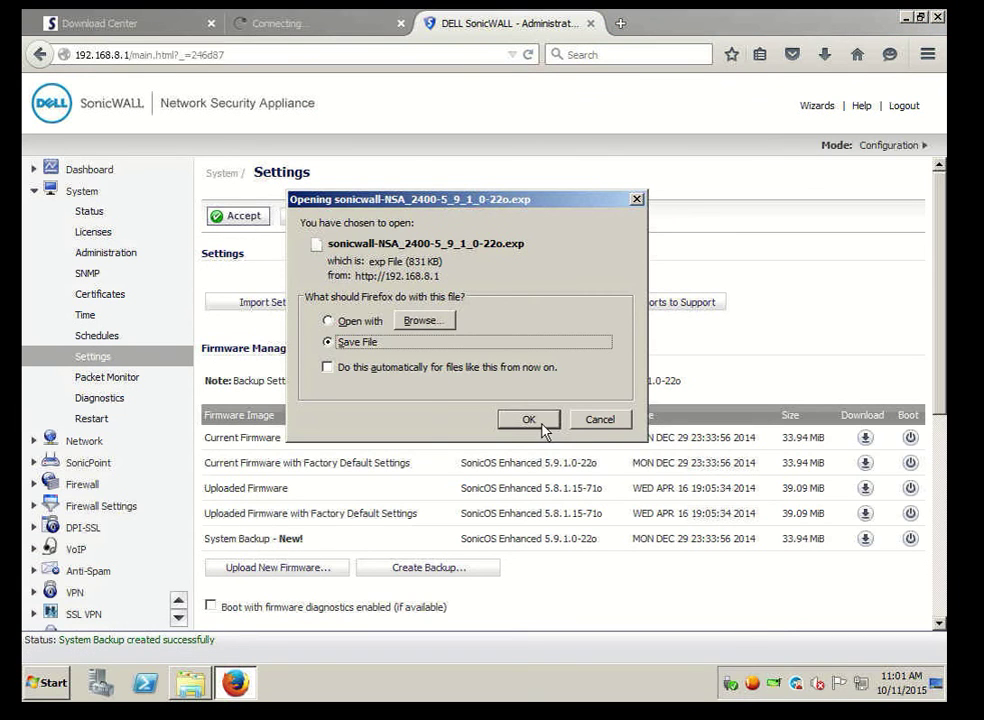
click(538, 422)
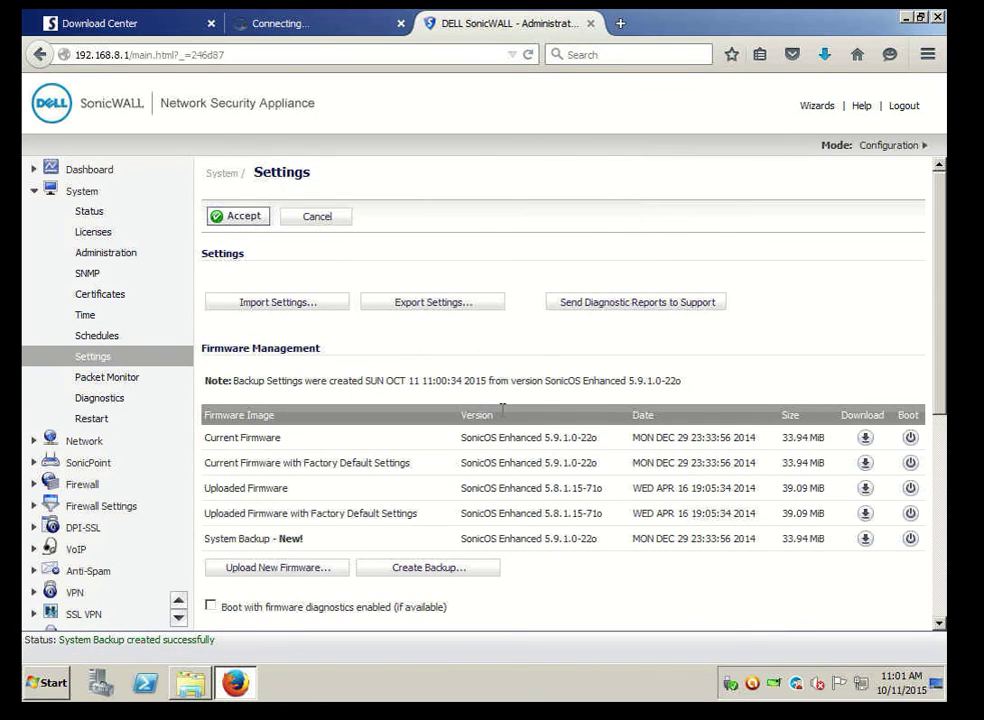
click(824, 57)
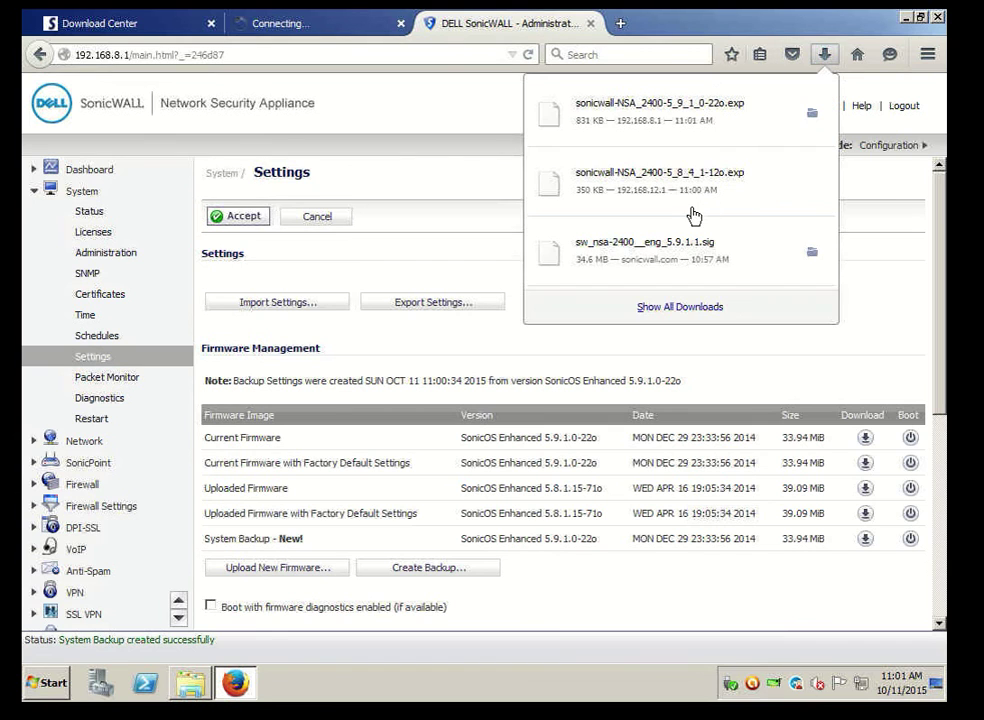
click(680, 309)
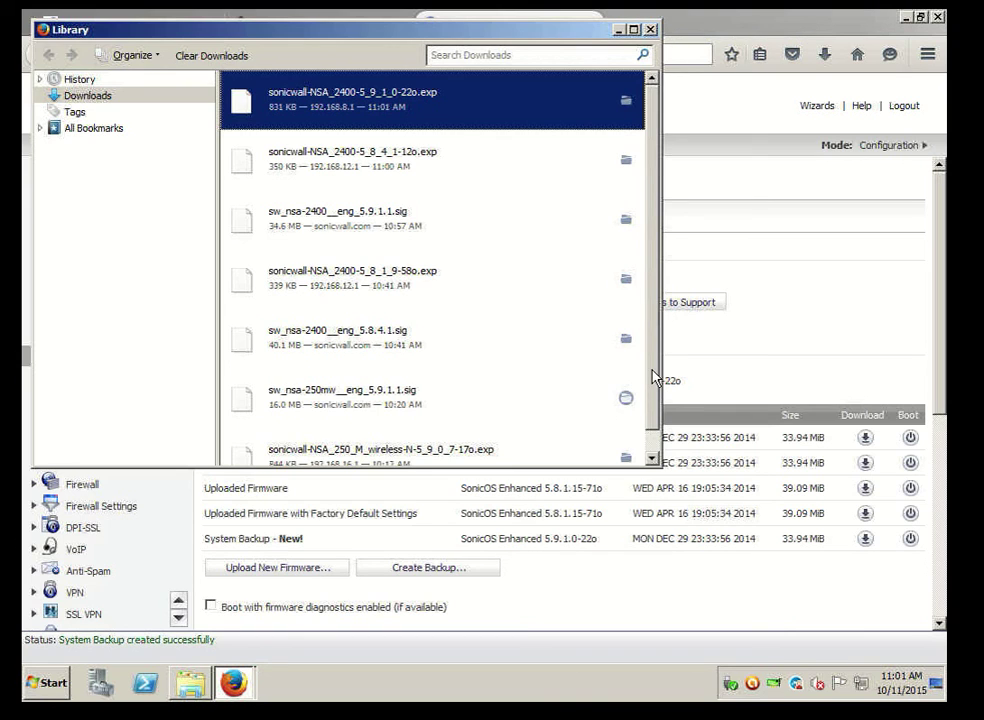
Prefix the exported file with 8-, making it 8-sonicwall-NSA_2400-5_9_1_0-22o.exp, then close Explorer
click(651, 459)
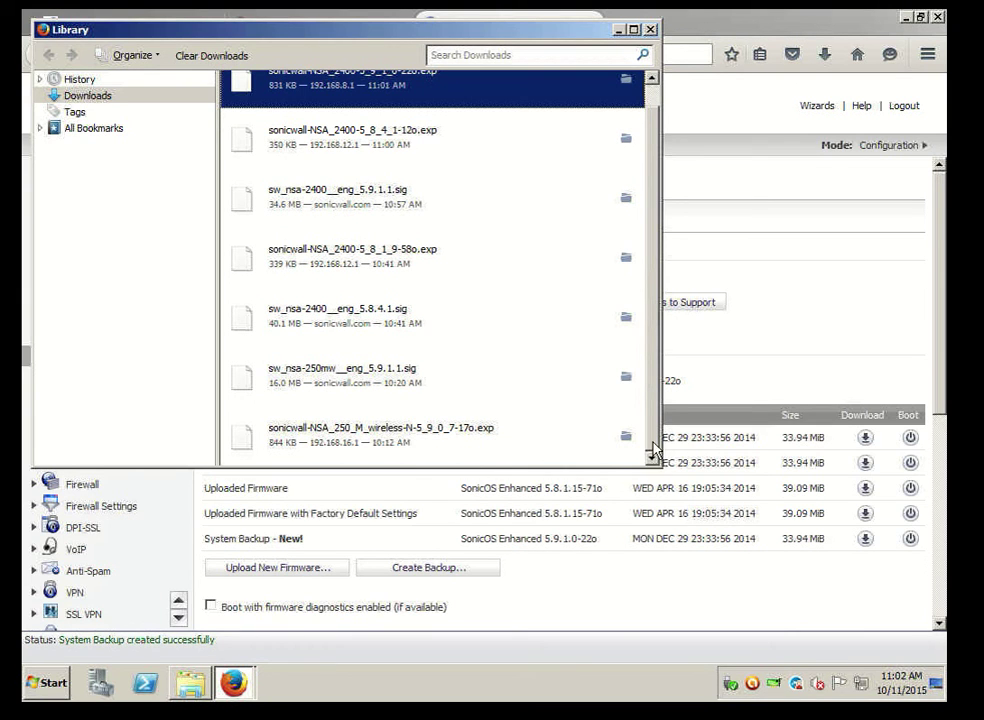
scroll(650, 198, up, 1)
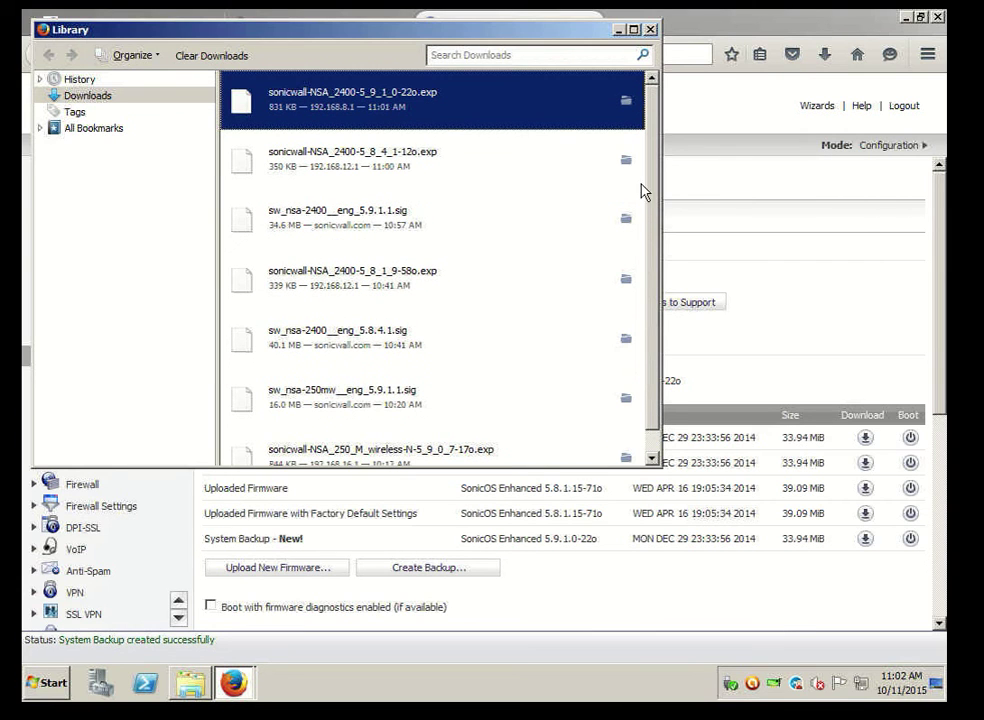
right_click(338, 101)
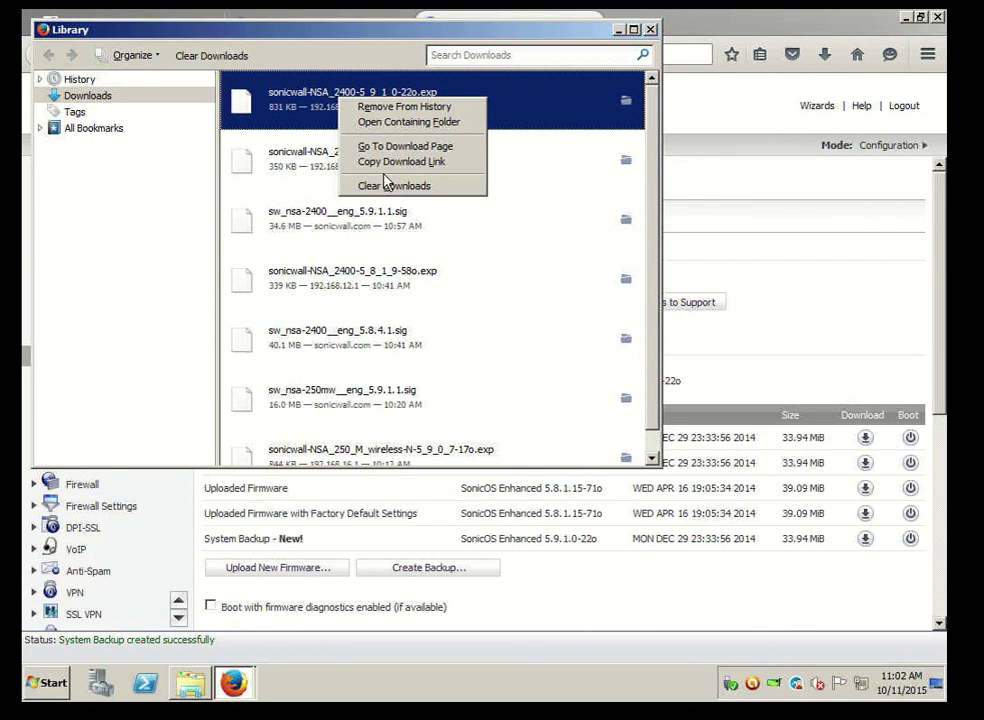
click(393, 123)
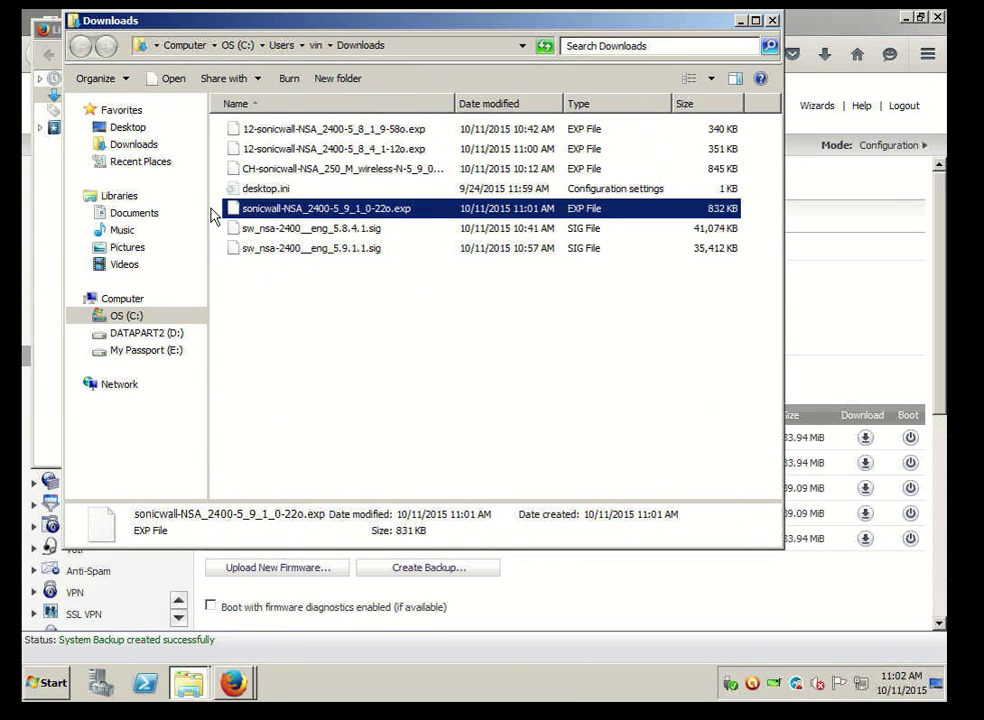
click(246, 211)
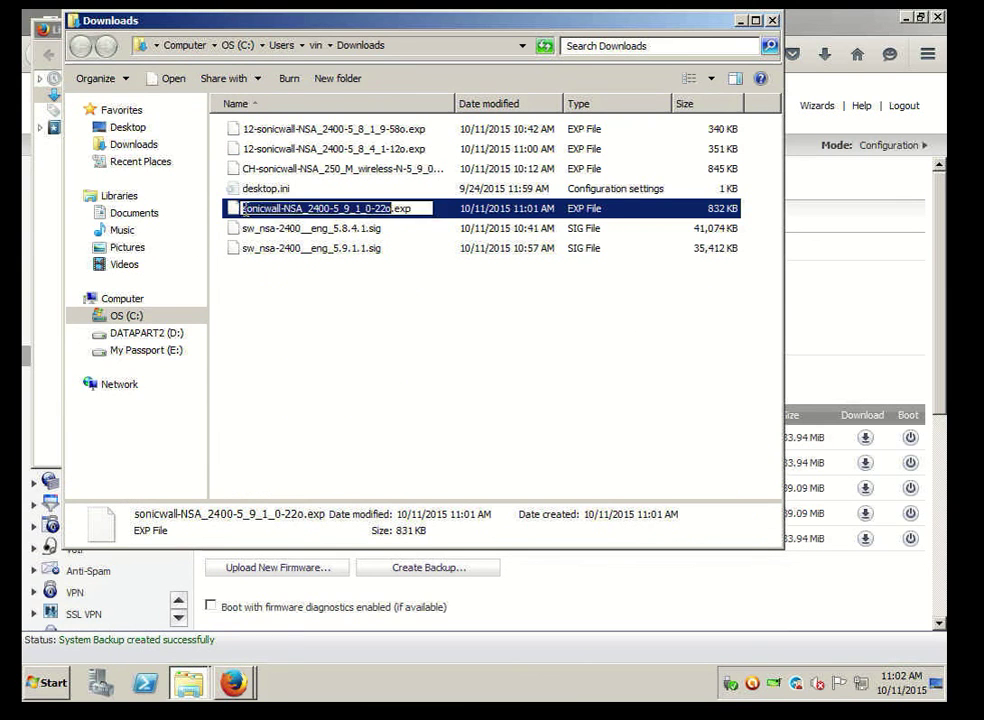
right_click(248, 212)
click(268, 255)
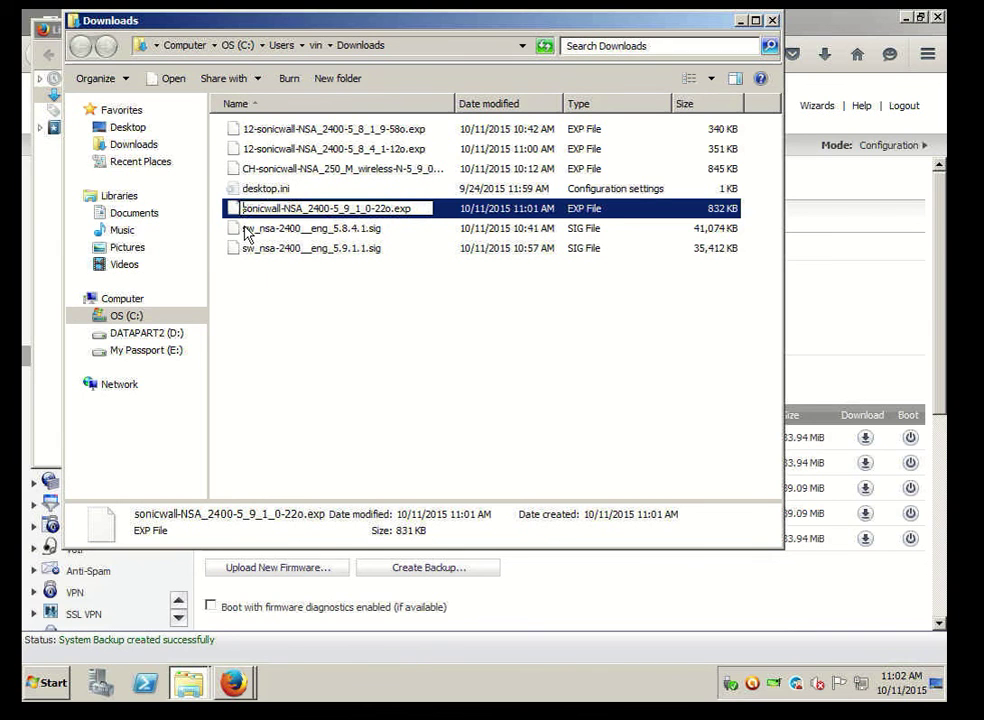
text(8-)
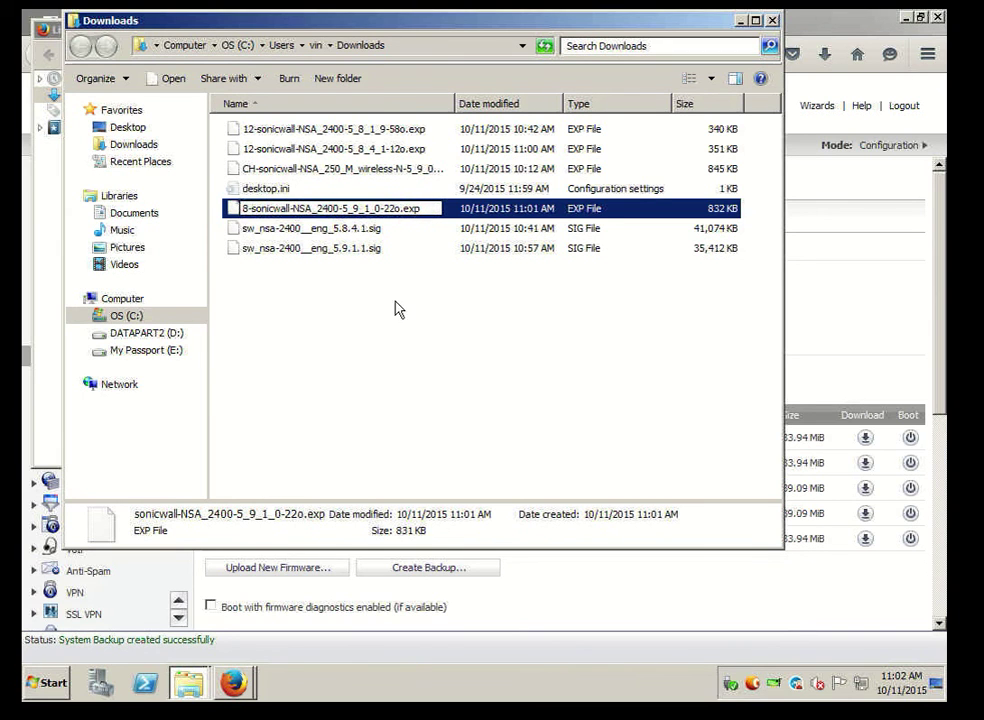
click(654, 345)
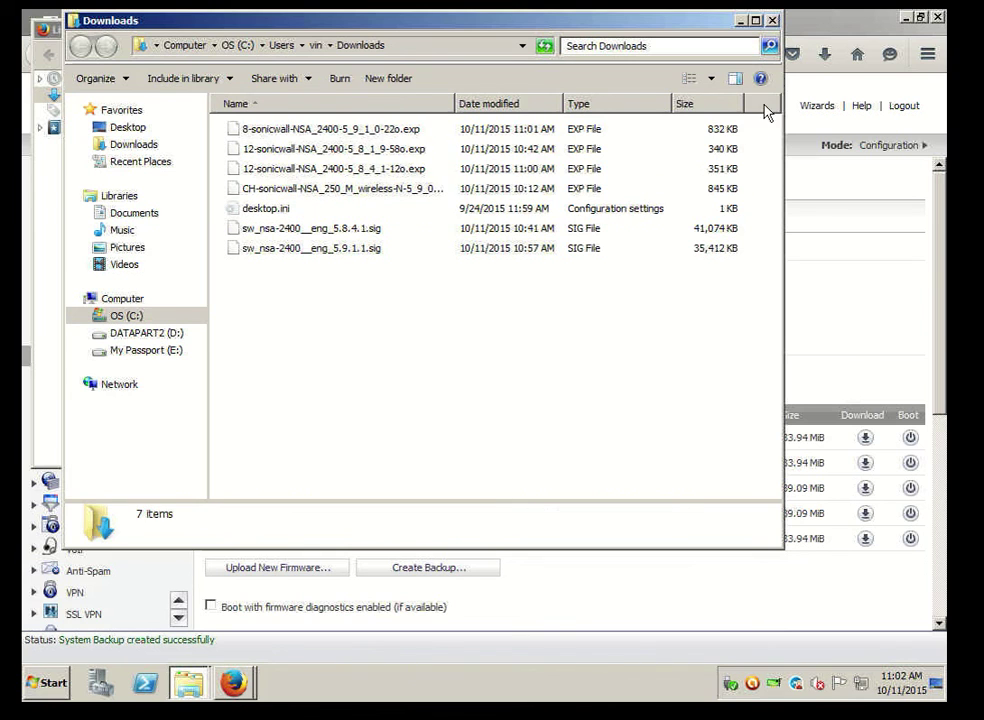
click(772, 20)
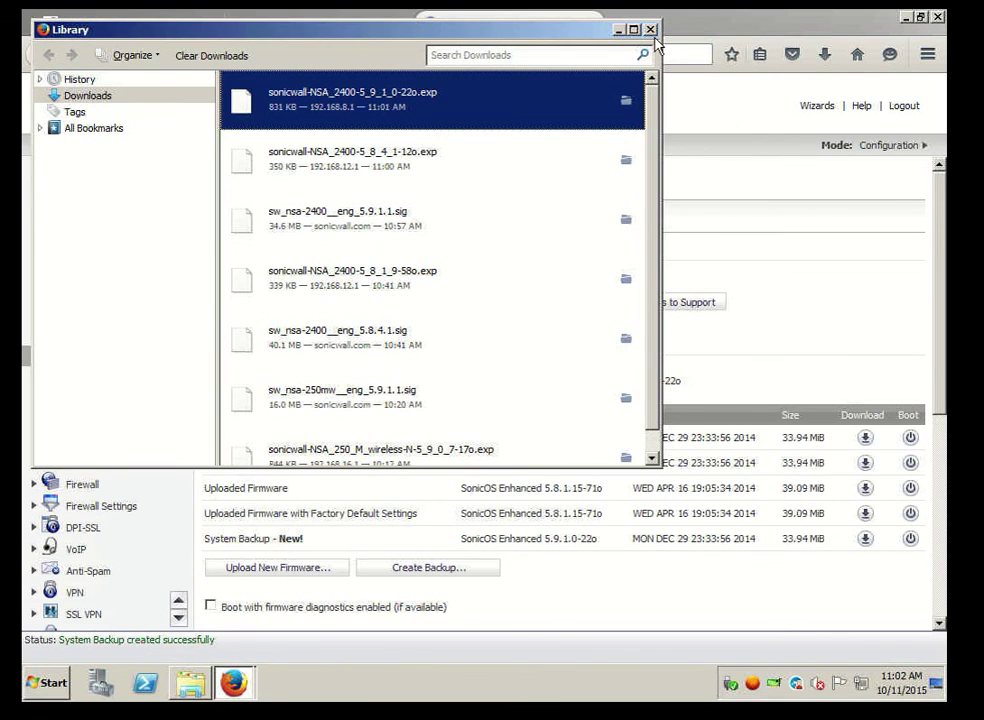
Close the Library and return to the 192.168.12.1 firewall's Settings, cancelling the firmware upload dialog
click(650, 29)
click(351, 25)
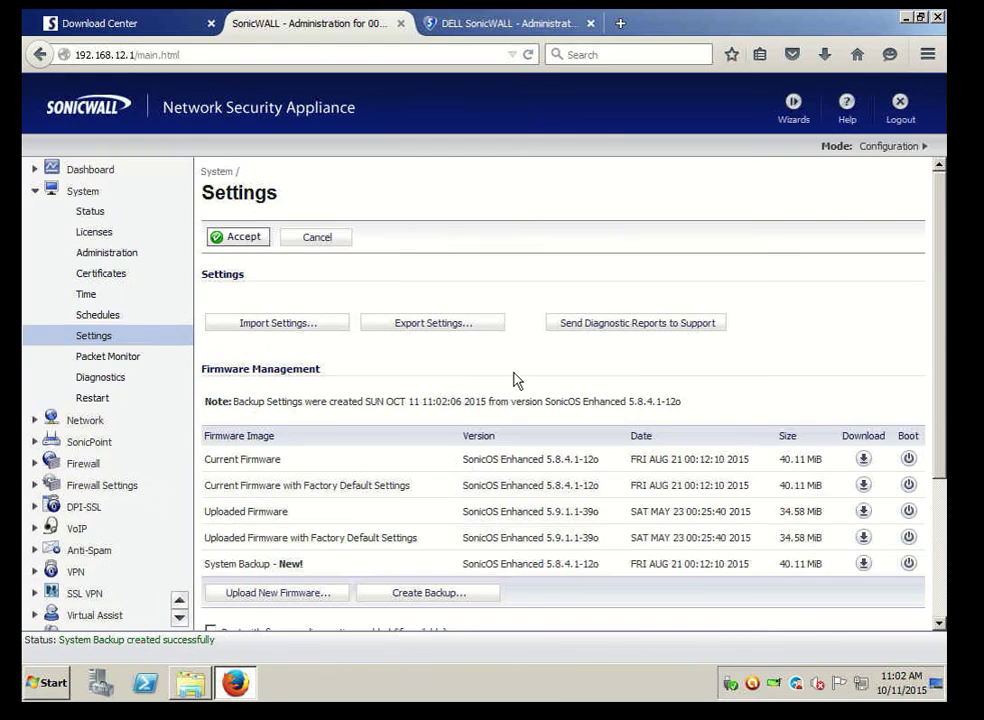
click(281, 596)
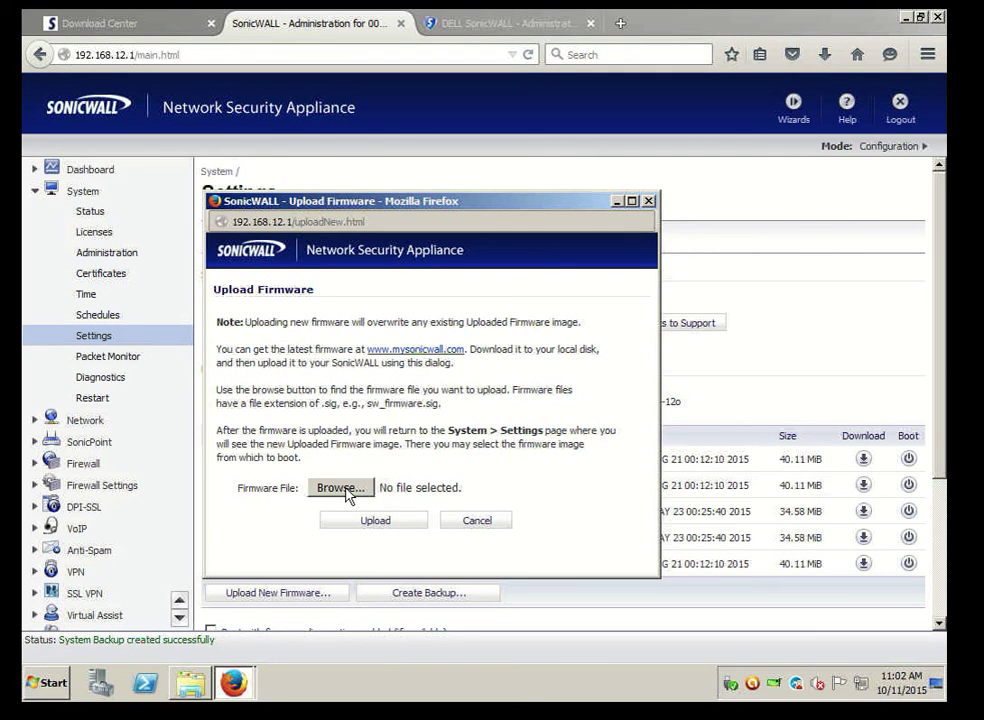
click(479, 522)
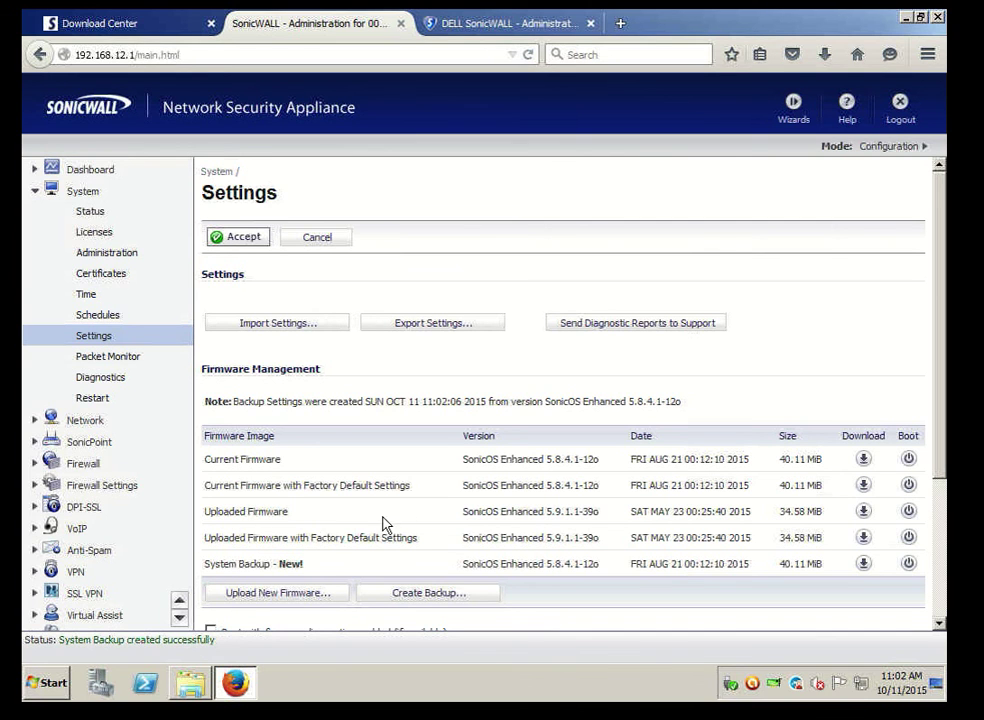
Boot the firewall into the uploaded SonicOS 5.9.1.1-39o firmware image and confirm the restart
click(909, 512)
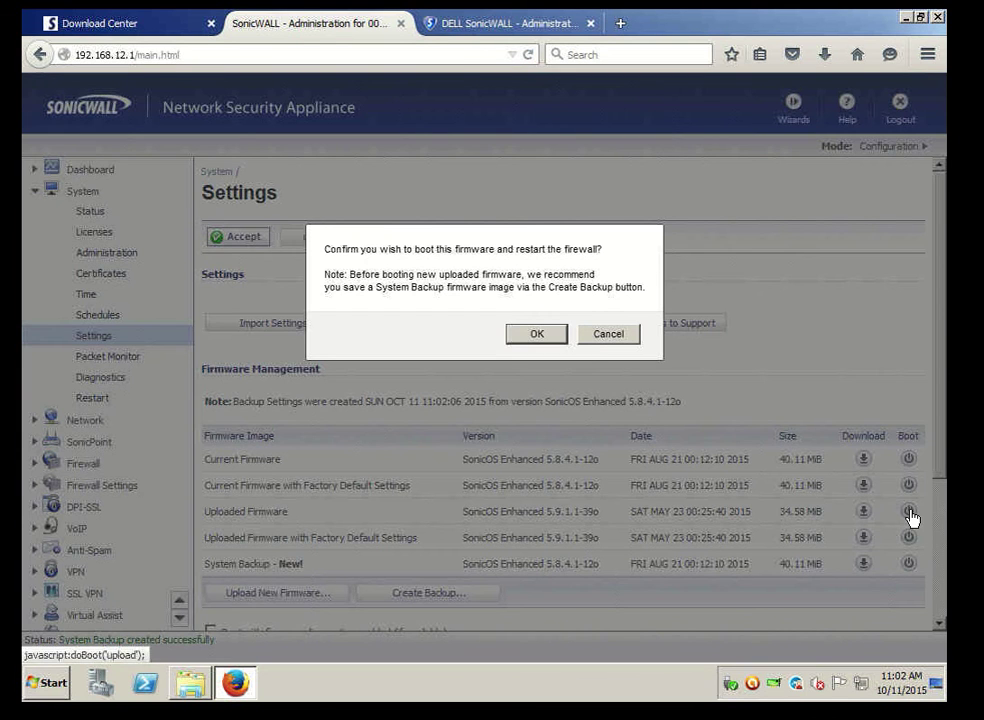
click(540, 336)
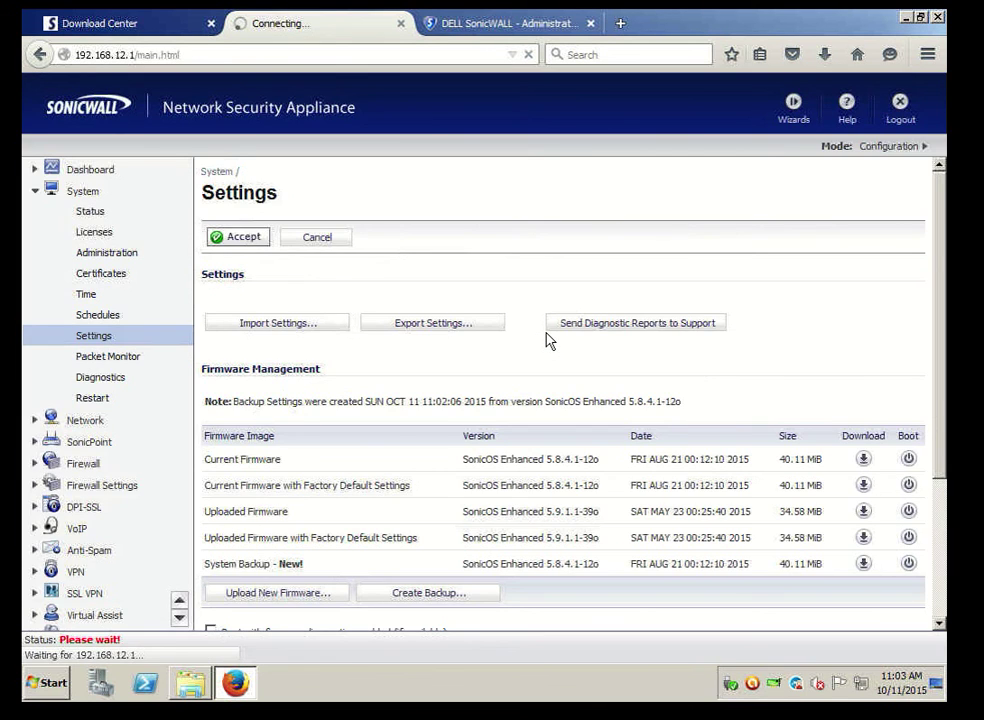